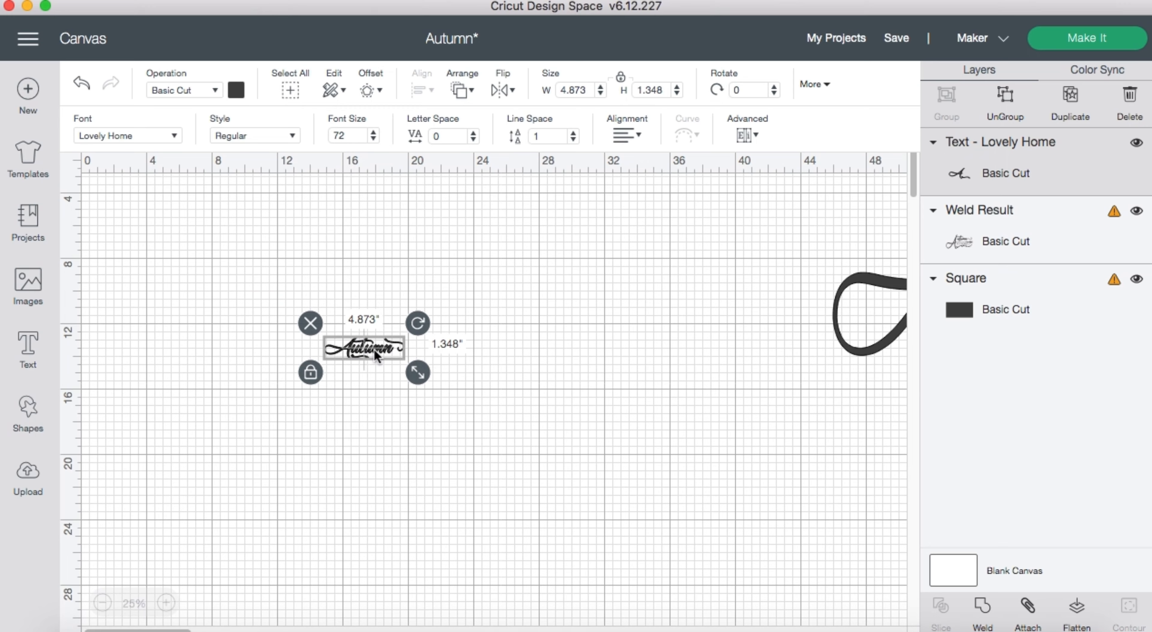
Enlarge the Autumn text to a font size of about 621 and ungroup it into separate letters.
drag(424, 373, 739, 462)
drag(475, 409, 321, 390)
drag(582, 445, 871, 524)
click(1007, 111)
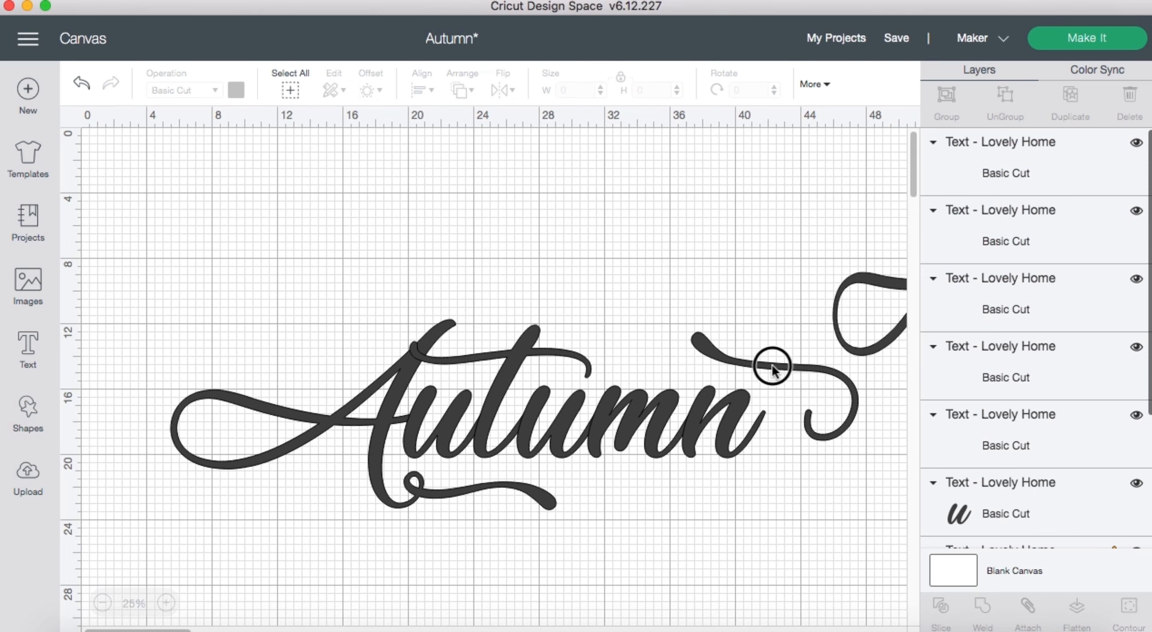
Rotate the loose swash to about 321°, flatten it to about 9.4 × 1.9 in and join it to the end of the n.
drag(764, 360, 804, 397)
scroll(715, 514, right, 4)
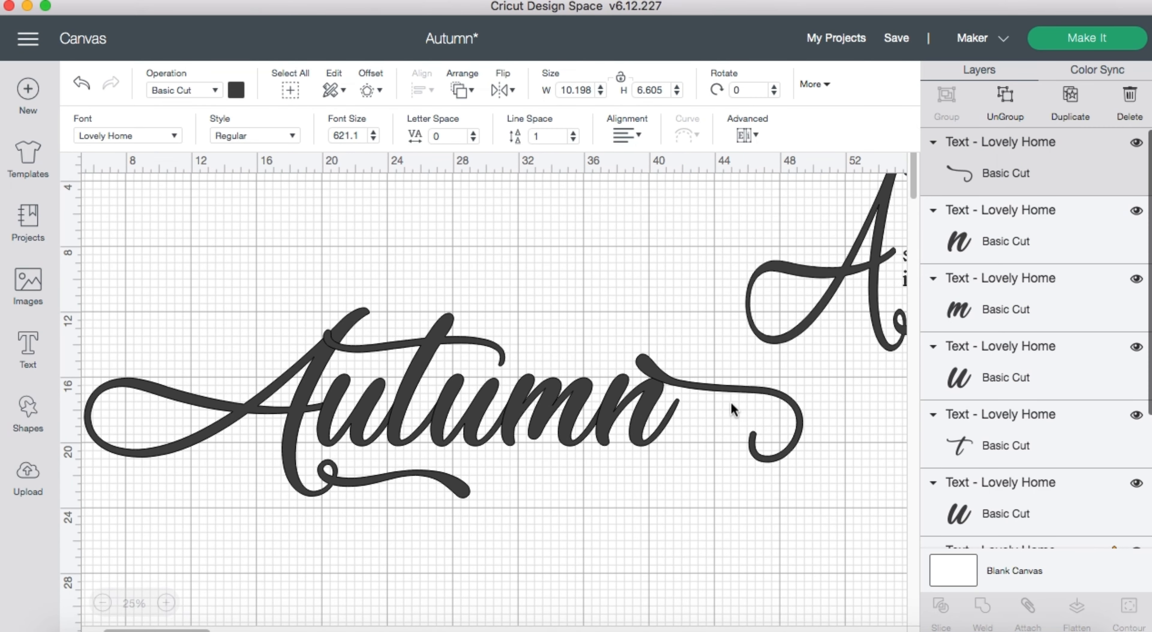
drag(816, 340, 783, 311)
drag(779, 392, 822, 399)
drag(864, 362, 860, 354)
drag(867, 456, 839, 424)
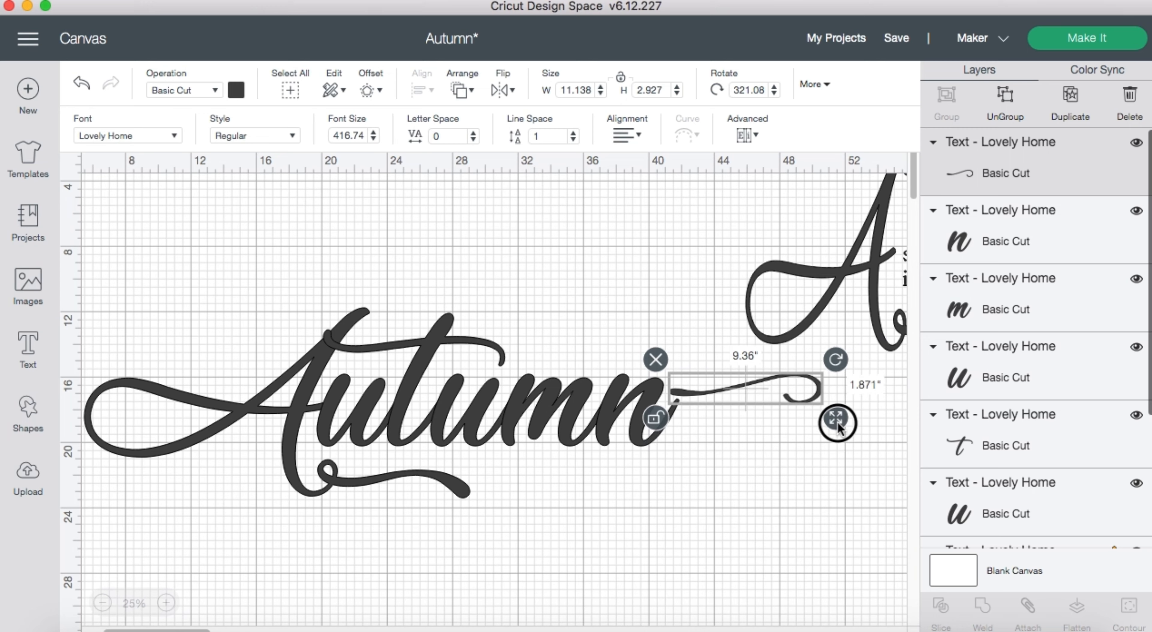
drag(742, 387, 748, 396)
click(711, 449)
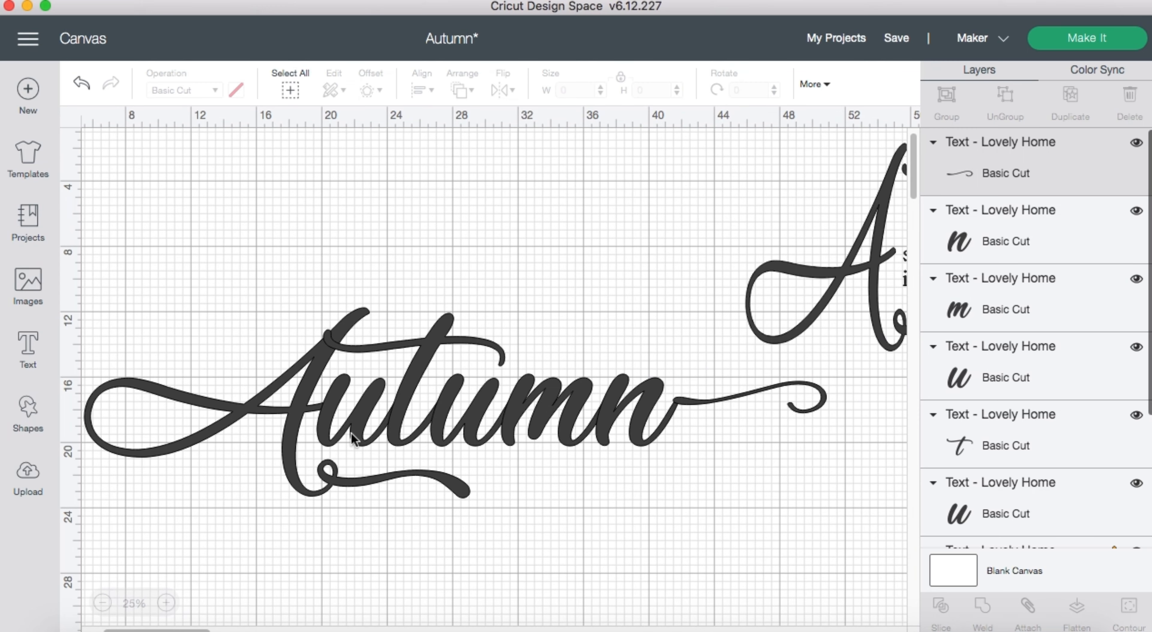
Enlarge the letter A to about 23.6 × 22.3 in and place it at the start of the word.
click(285, 379)
drag(483, 511, 462, 631)
scroll(643, 523, left, 3)
scroll(643, 523, down, 2)
drag(245, 465, 216, 462)
drag(516, 618, 538, 624)
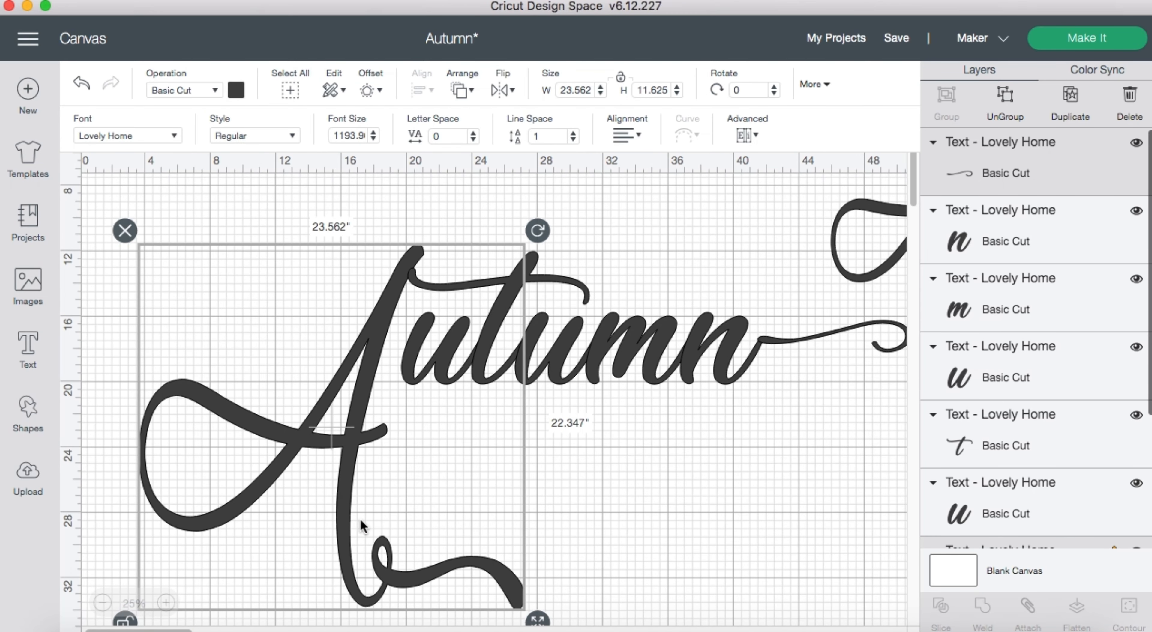
Rotate the A to about 347.2° and stretch it to about 32 × 24.1 in.
drag(362, 527, 324, 515)
drag(500, 609, 557, 615)
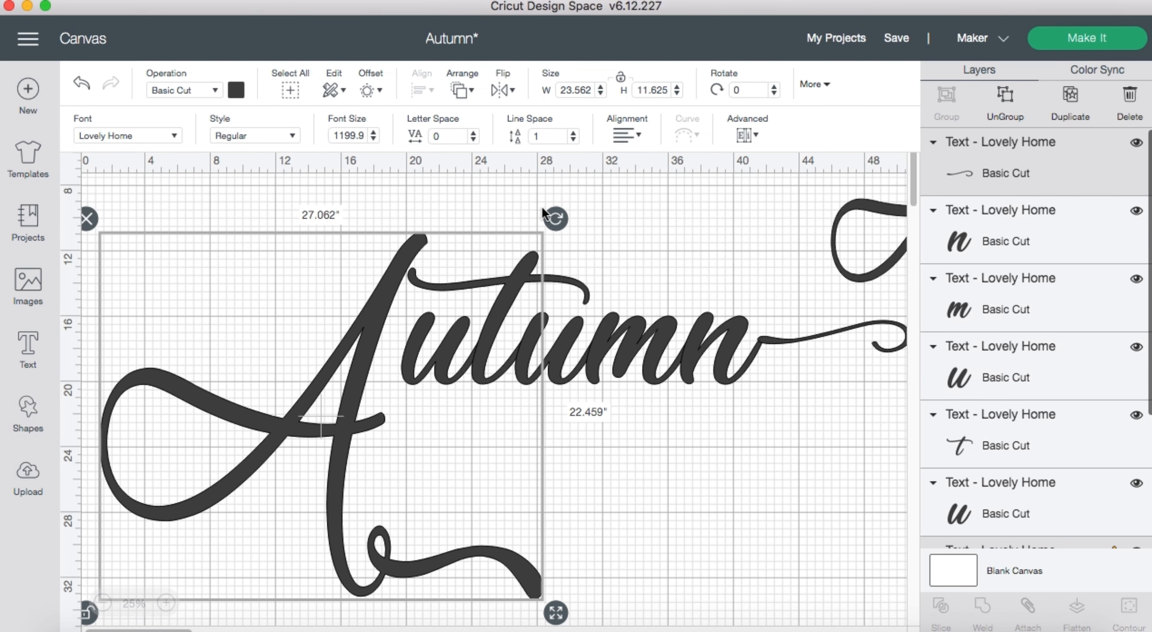
drag(544, 213, 508, 226)
drag(556, 612, 648, 624)
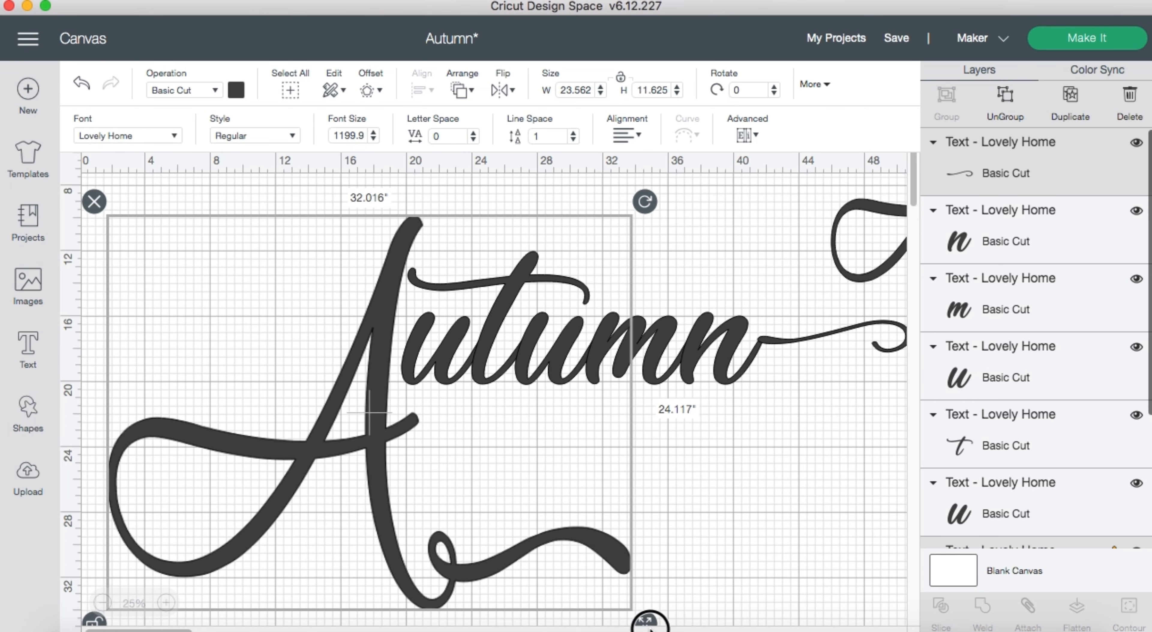
Stretch the letter t taller to about 10.4 × 12.1 in and reposition it between the two u letters.
click(510, 296)
drag(602, 400, 597, 429)
drag(515, 298, 516, 280)
drag(597, 420, 597, 449)
drag(502, 308, 503, 304)
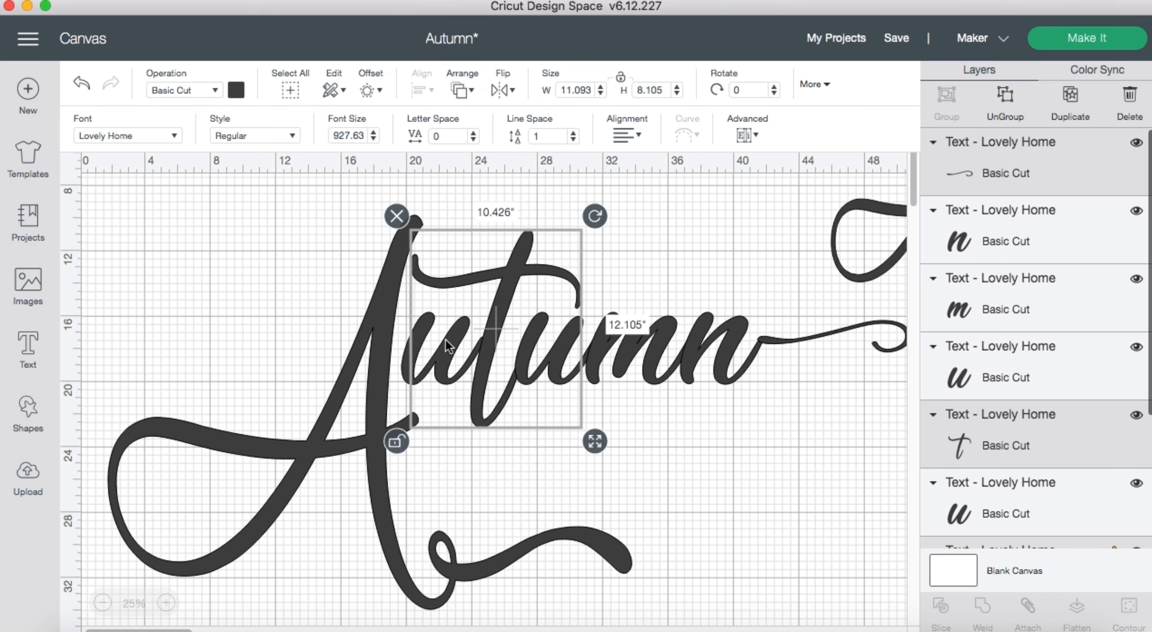
Move the A out of the way, nudge the first u closer to the t, and bring the A back beside it.
drag(446, 339, 448, 341)
click(448, 341)
click(323, 320)
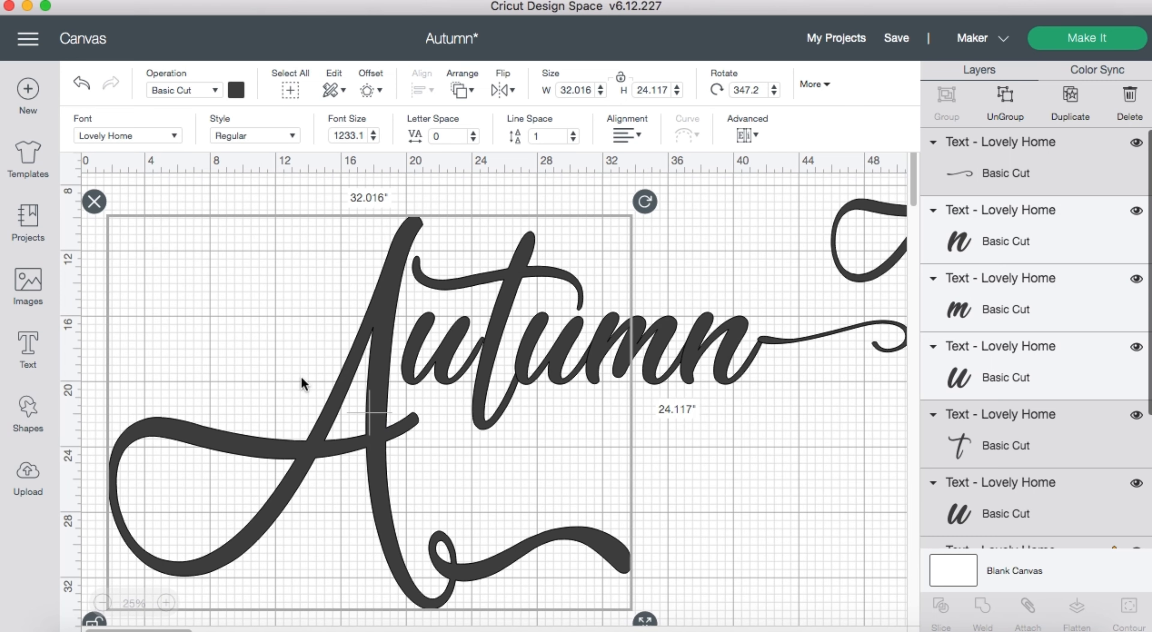
drag(380, 380, 434, 619)
click(436, 357)
click(405, 355)
drag(451, 358, 450, 360)
click(412, 357)
click(413, 358)
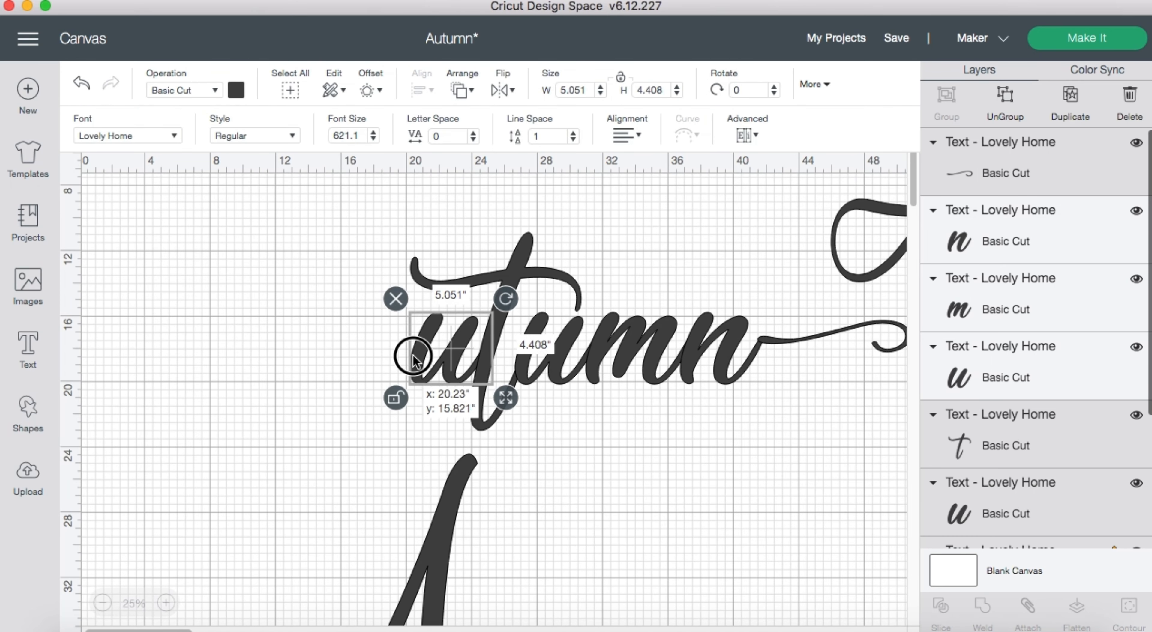
drag(445, 541, 369, 295)
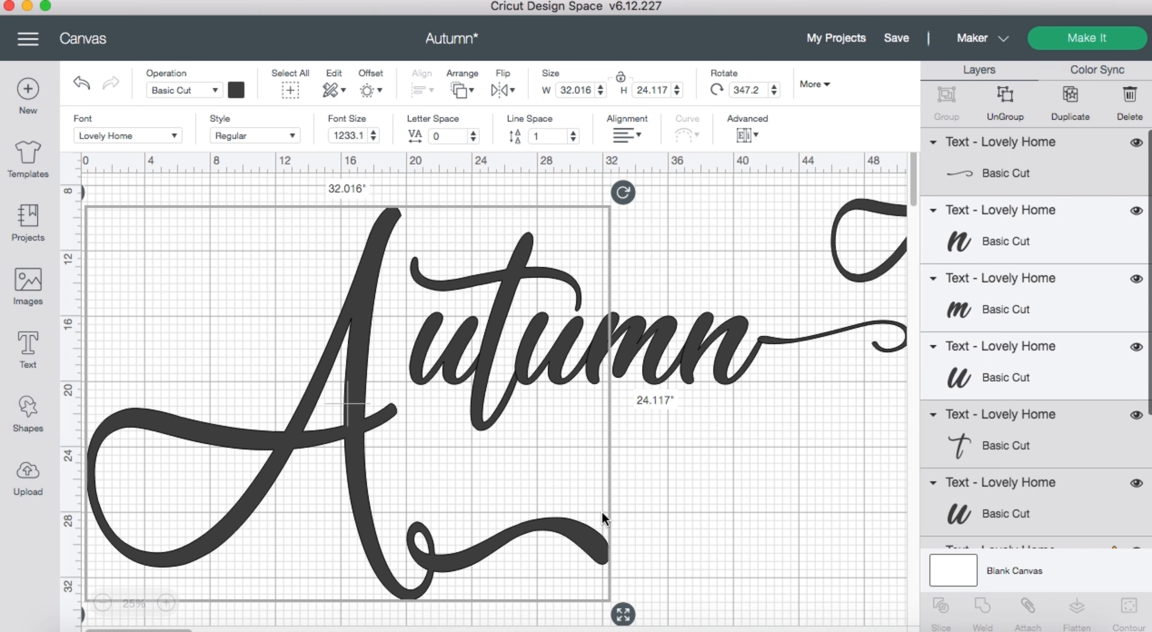
Add a square shape to the canvas and attach all the letters of Autumn together.
click(27, 409)
click(99, 244)
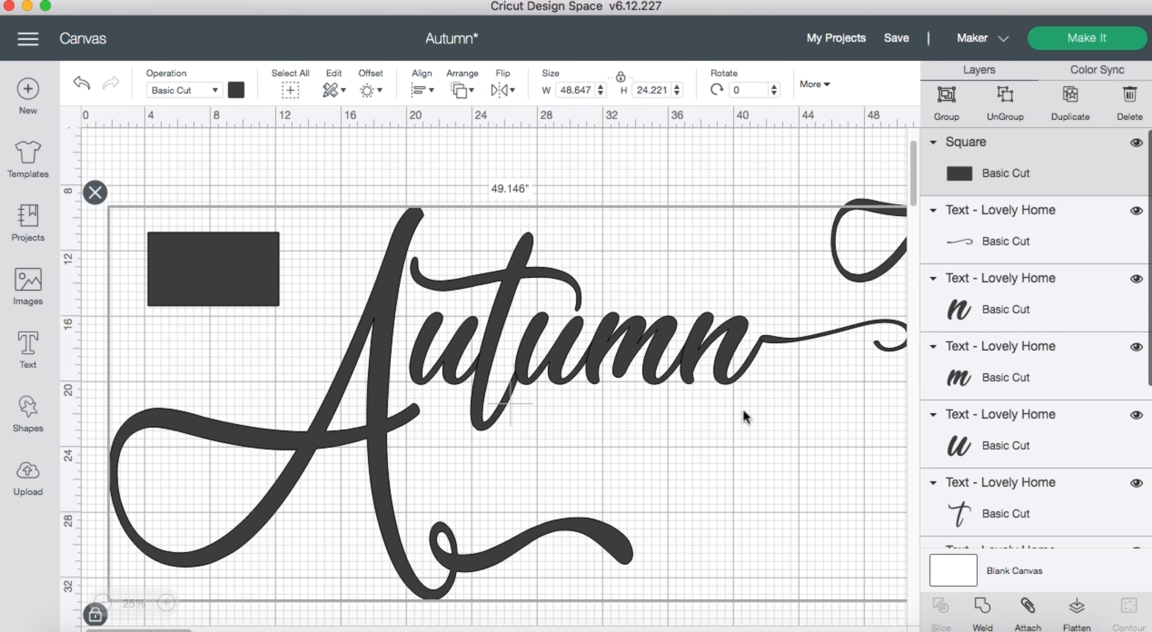
click(1035, 617)
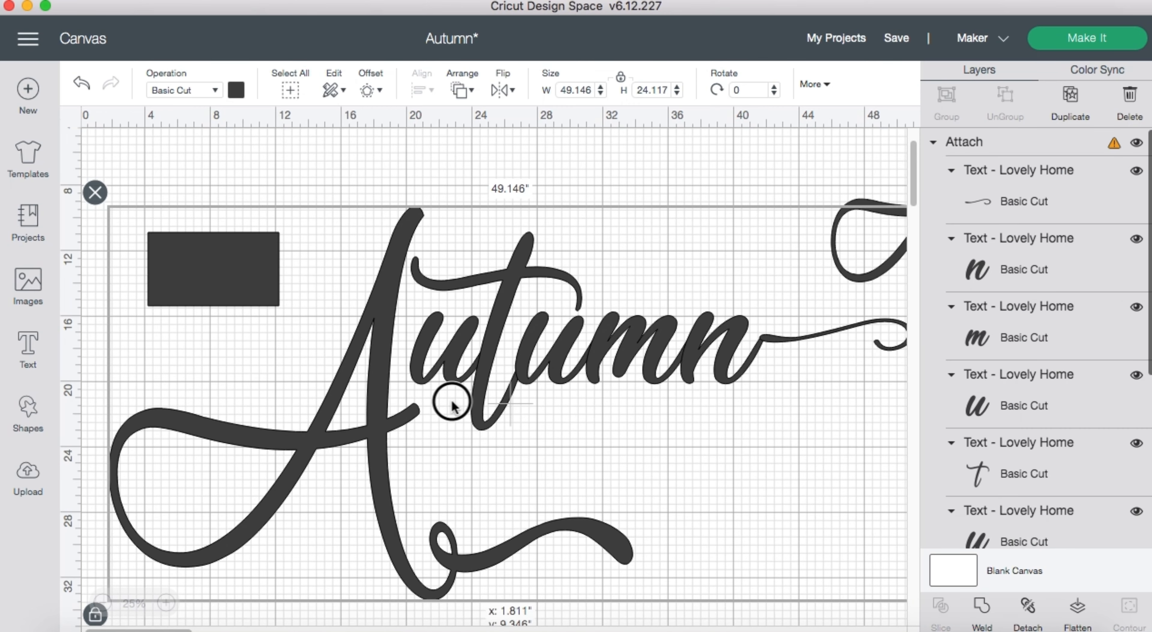
Scale down the attached Autumn word and move it lower on the canvas.
scroll(536, 546, right, 5)
scroll(536, 547, down, 2)
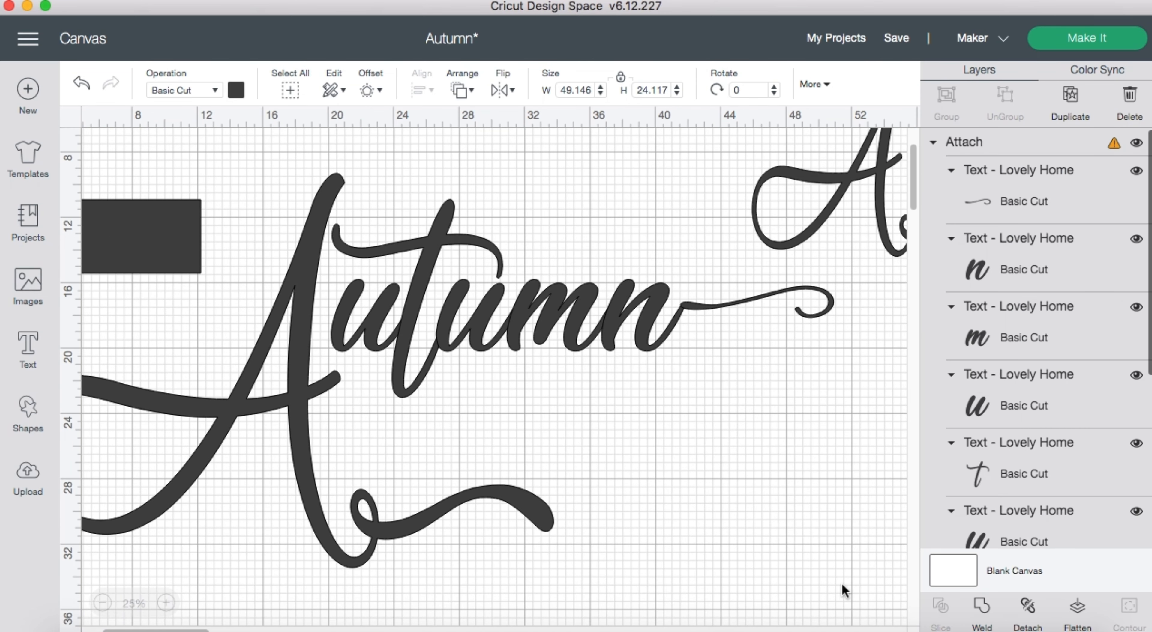
drag(848, 584, 536, 315)
drag(360, 262, 476, 359)
Enlarge the rectangle to about 39.9 × 22.4 in and arrange the Autumn word over it.
click(184, 240)
drag(213, 285, 514, 586)
drag(525, 469, 505, 448)
click(655, 410)
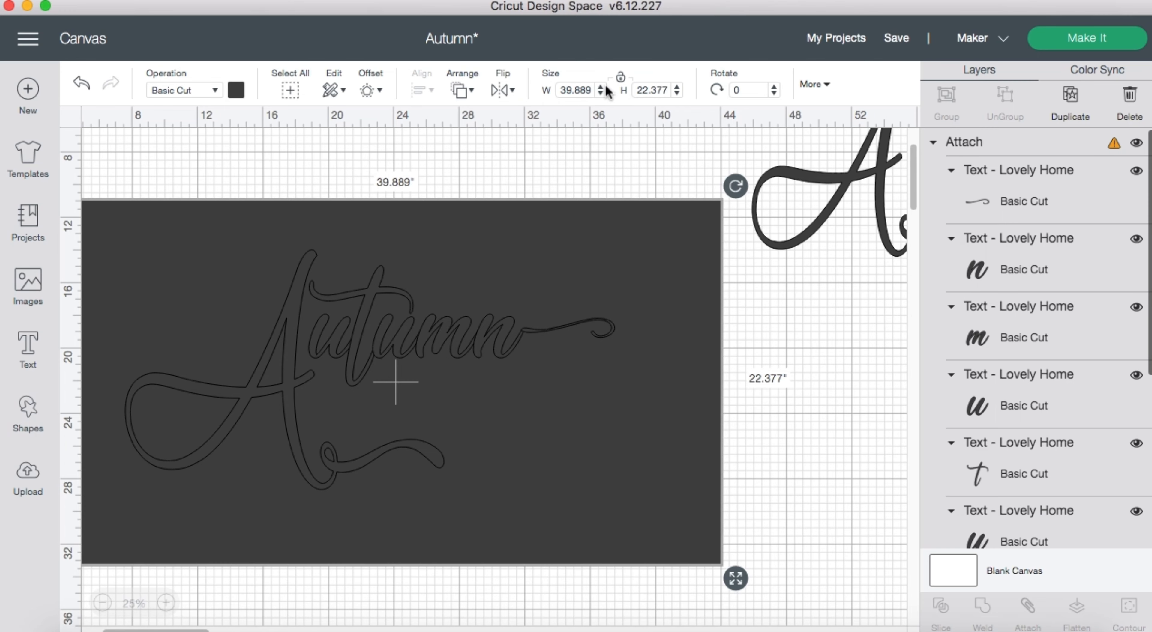
Set the rectangle to 20.5 × 11.5 in, lock its proportions and scale it up to about 34.1 × 19.1 in.
text(20.5)
key(Tab)
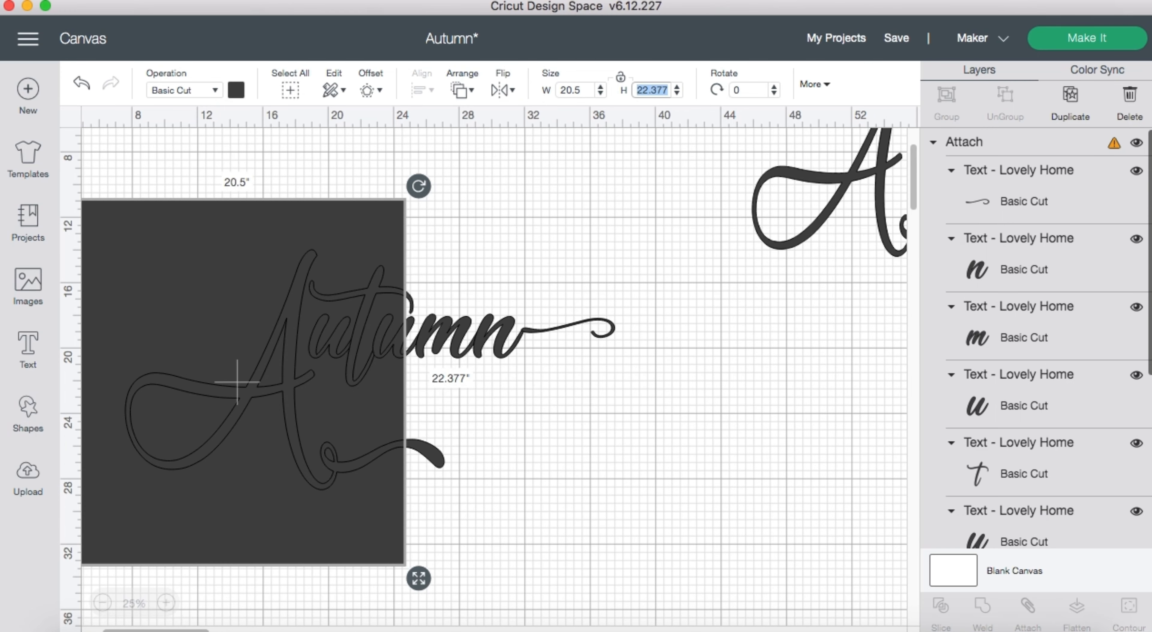
click(621, 80)
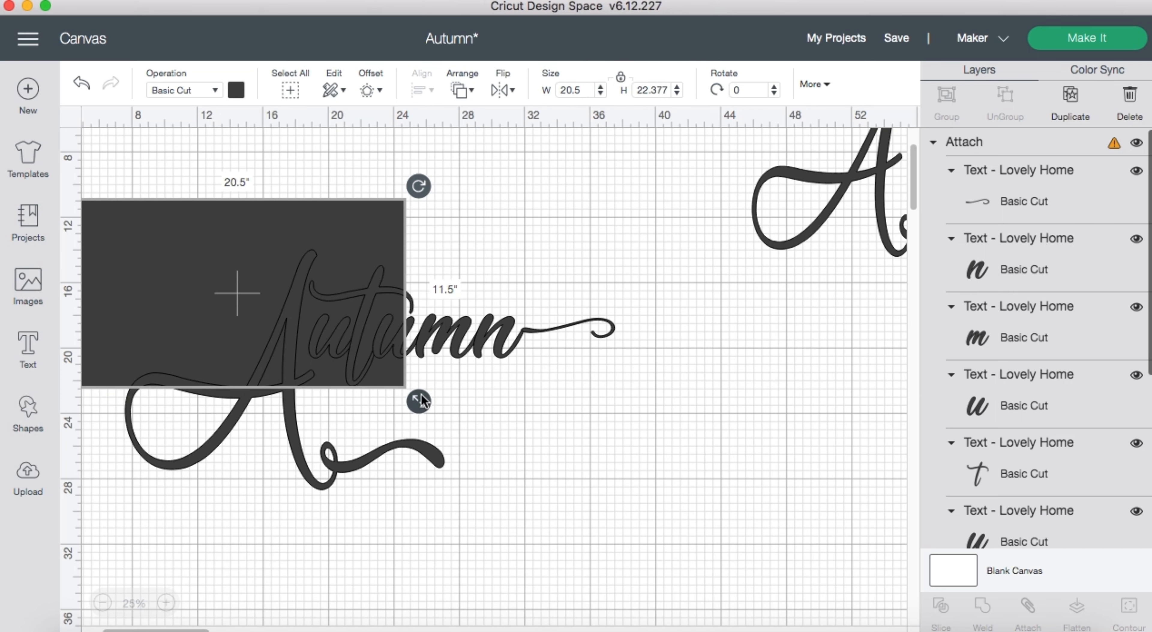
drag(420, 401, 644, 454)
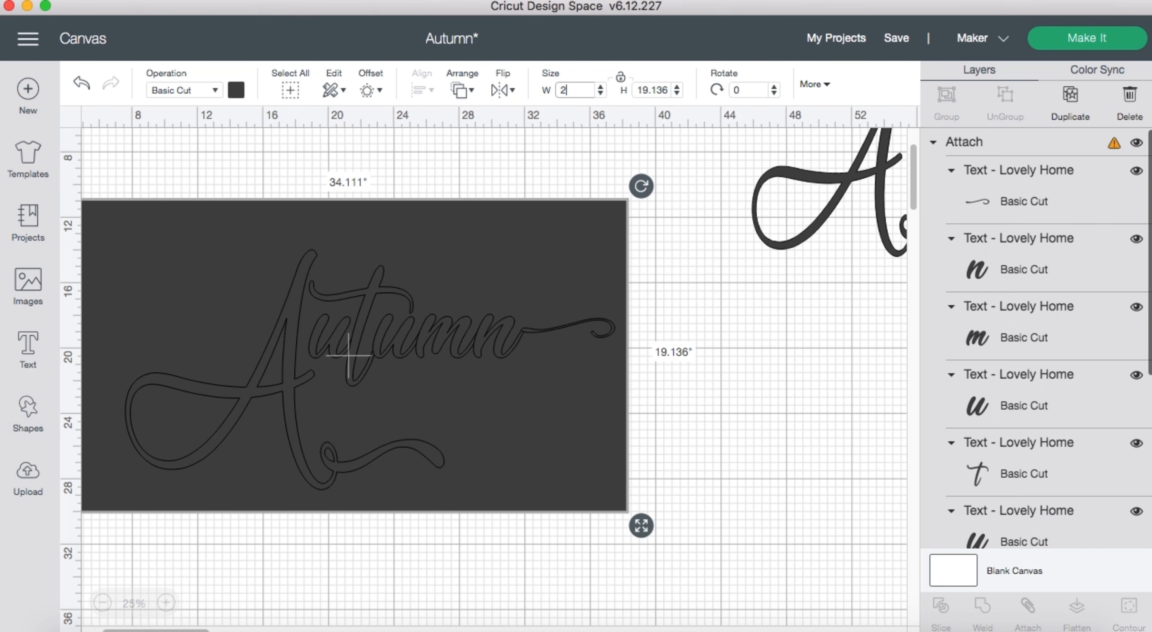
Set the rectangle to 22.5 × 11.5 in, then scale it up proportionally to about 45.9 × 23.4 in.
click(665, 87)
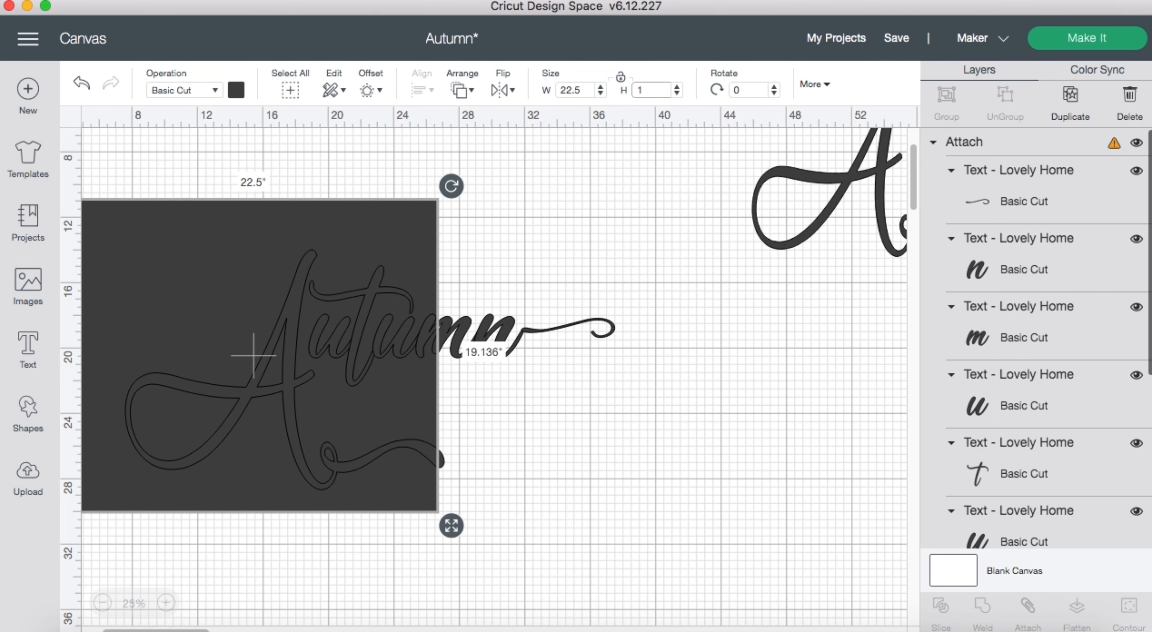
key(Return)
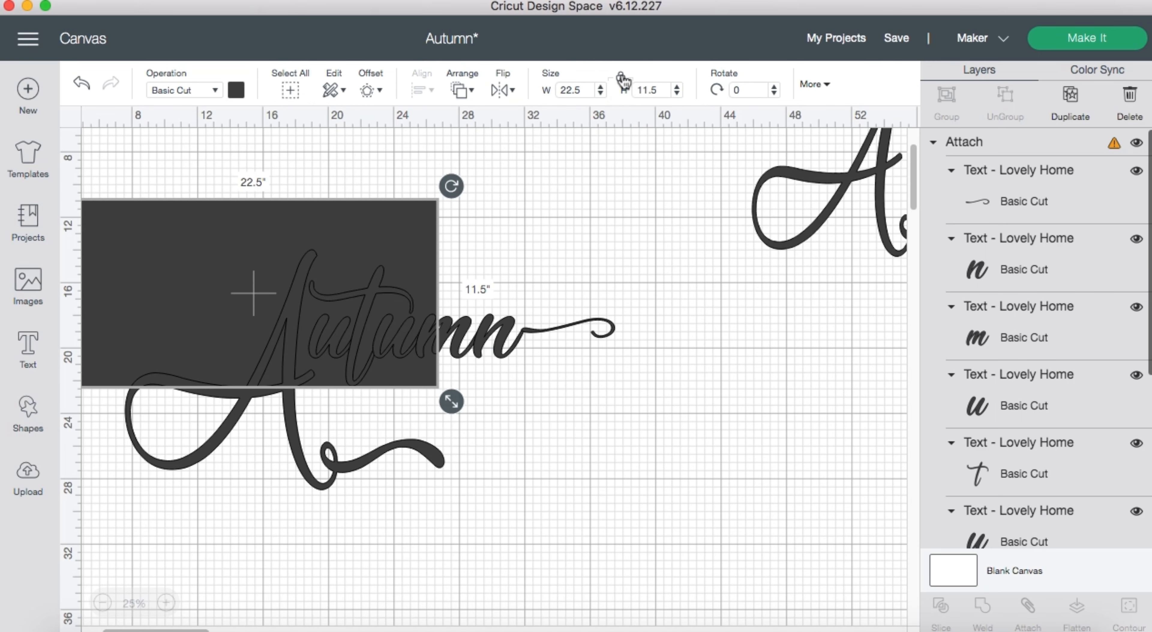
drag(449, 402, 835, 624)
Enlarge the attached Autumn word on the rectangle to about 38.5 × 18.9 in.
right_click(627, 324)
click(688, 305)
click(611, 395)
drag(628, 505, 767, 571)
Add the two-line text "shows us how / it is to let things go" and move it onto the rectangle.
click(27, 349)
text(shows us how)
key(Return)
text(it is to let things go)
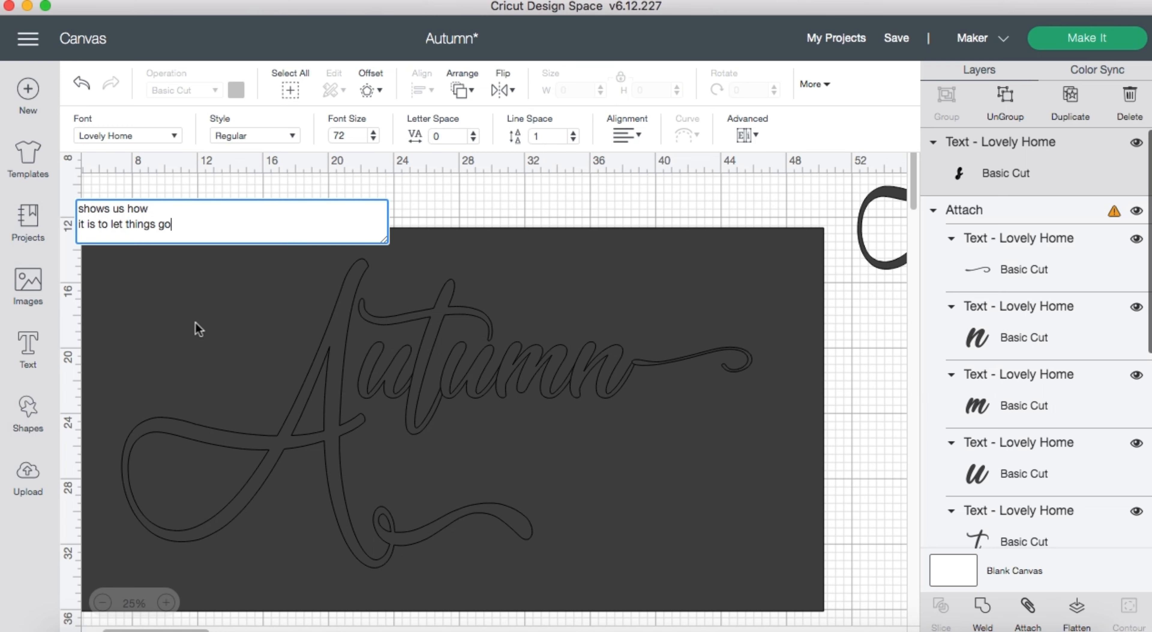
click(438, 214)
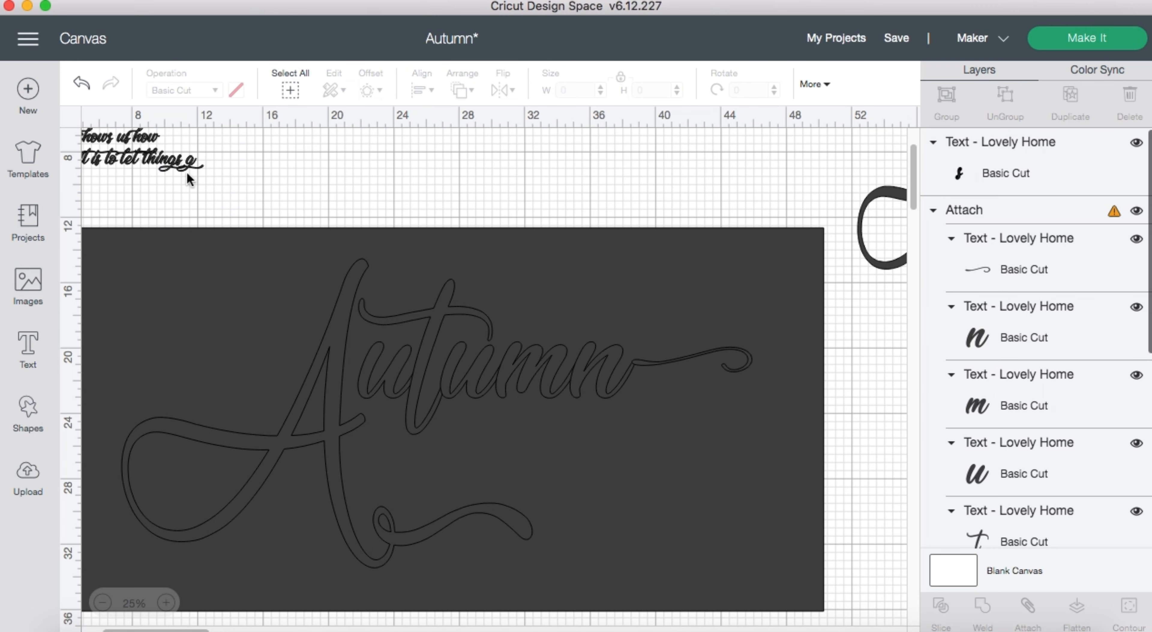
drag(155, 157, 231, 289)
Change the two-line text's font to Batang, enlarge it to about 11.8 × 2.7 in and place it beneath Autumn.
click(174, 137)
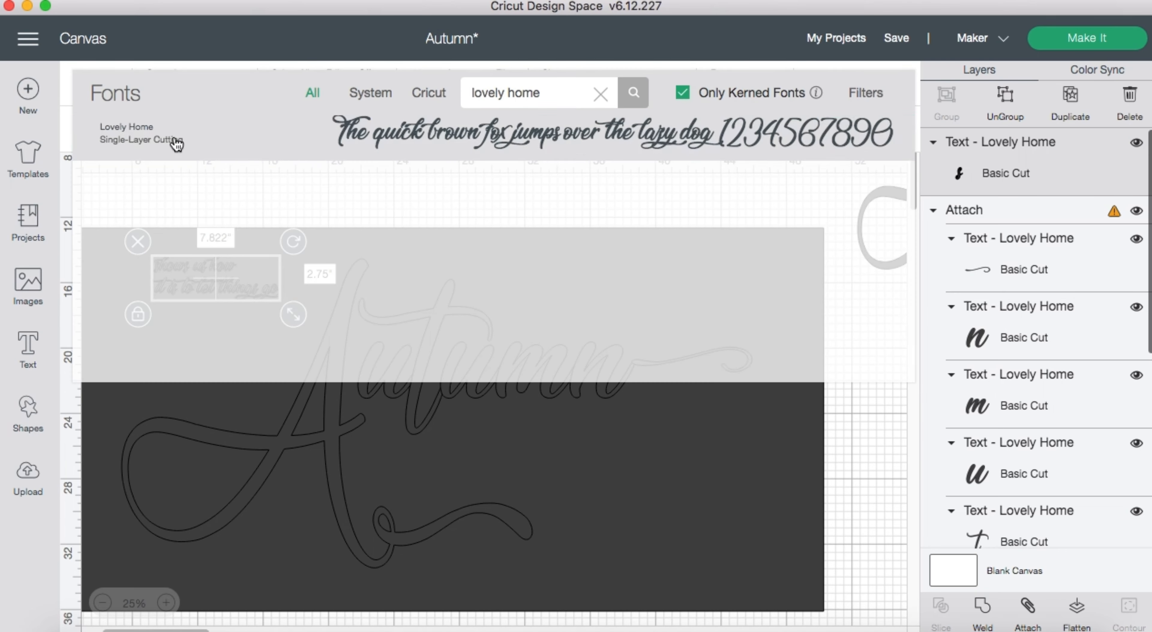
click(602, 95)
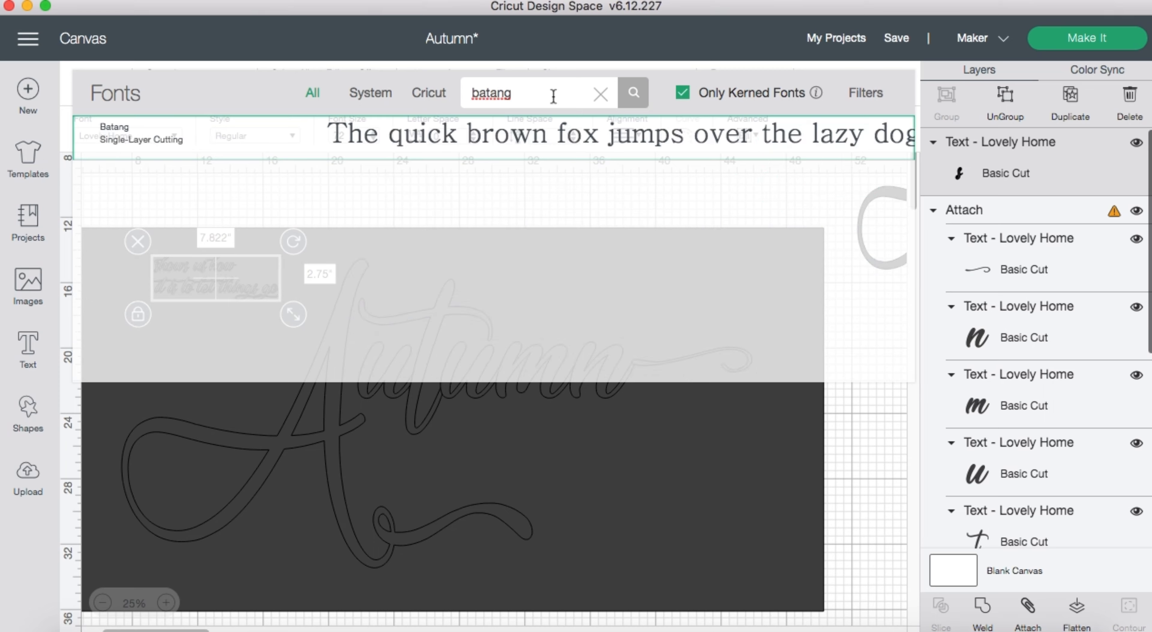
click(521, 144)
click(236, 91)
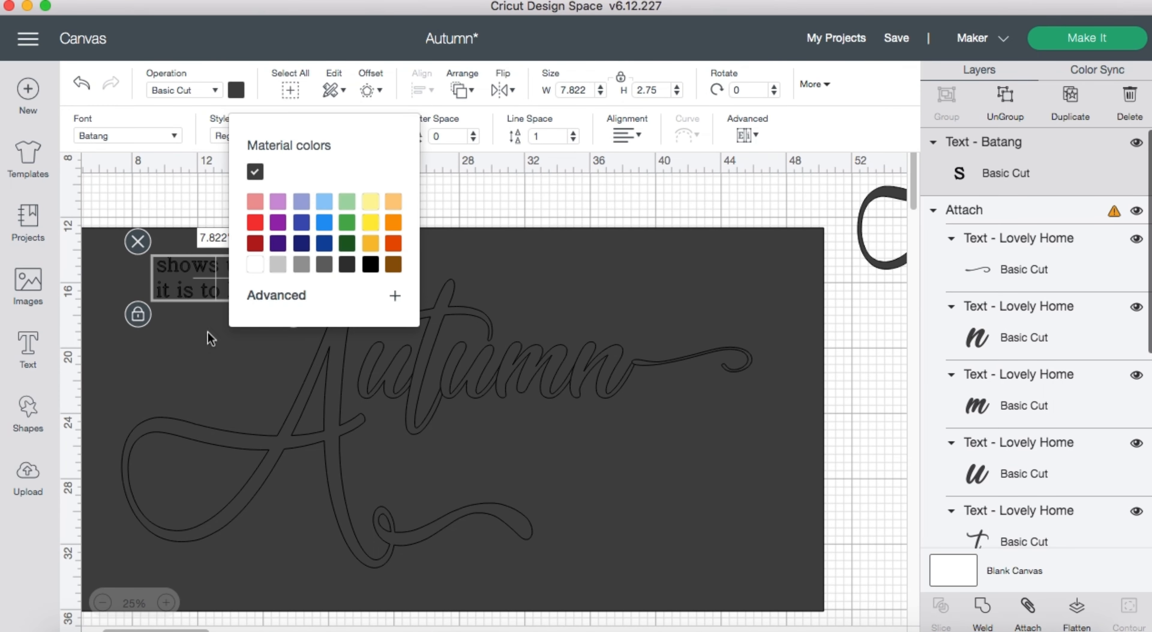
click(221, 312)
drag(244, 280, 528, 450)
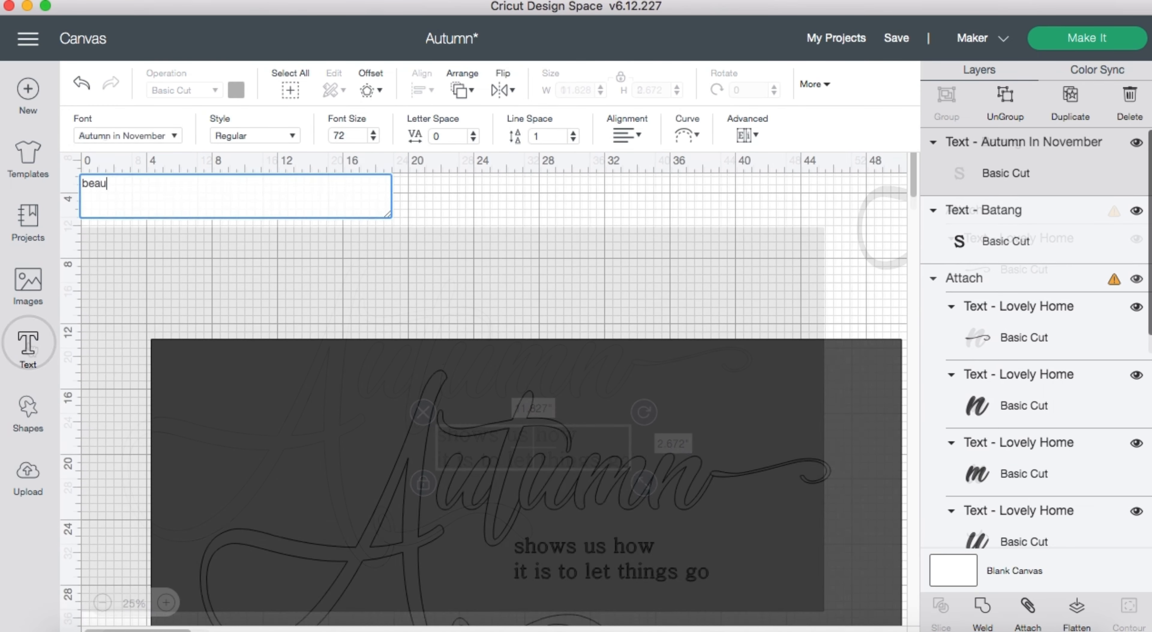
Add the text "beautiful" in the Autumn In November font, place it near the phrase and enlarge it to about 6.5 × 2.2 in.
text(tiful)
click(136, 384)
click(125, 145)
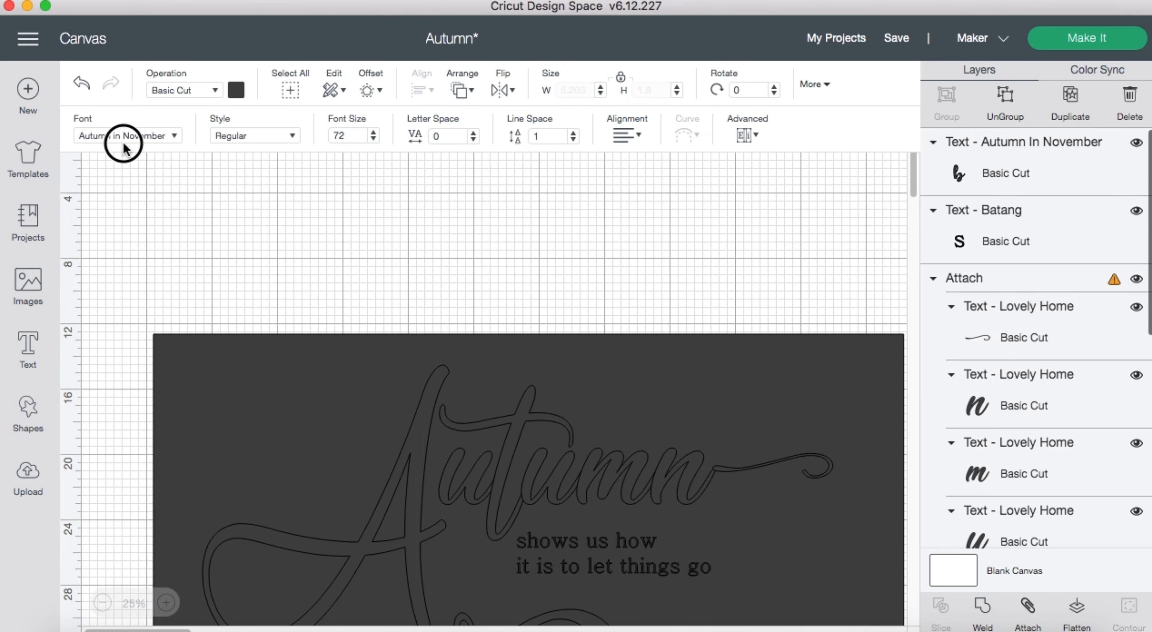
drag(124, 146, 734, 535)
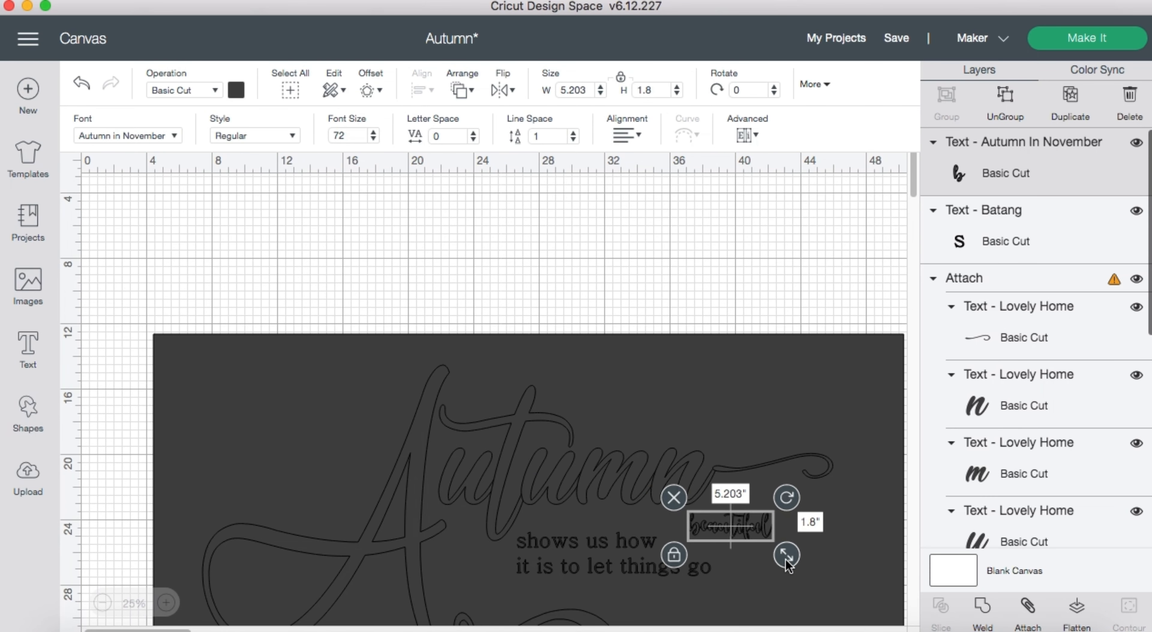
drag(785, 559, 798, 566)
Move "beautiful" directly after "shows us how" and shift the background rectangle down below the lettering.
drag(730, 347, 740, 309)
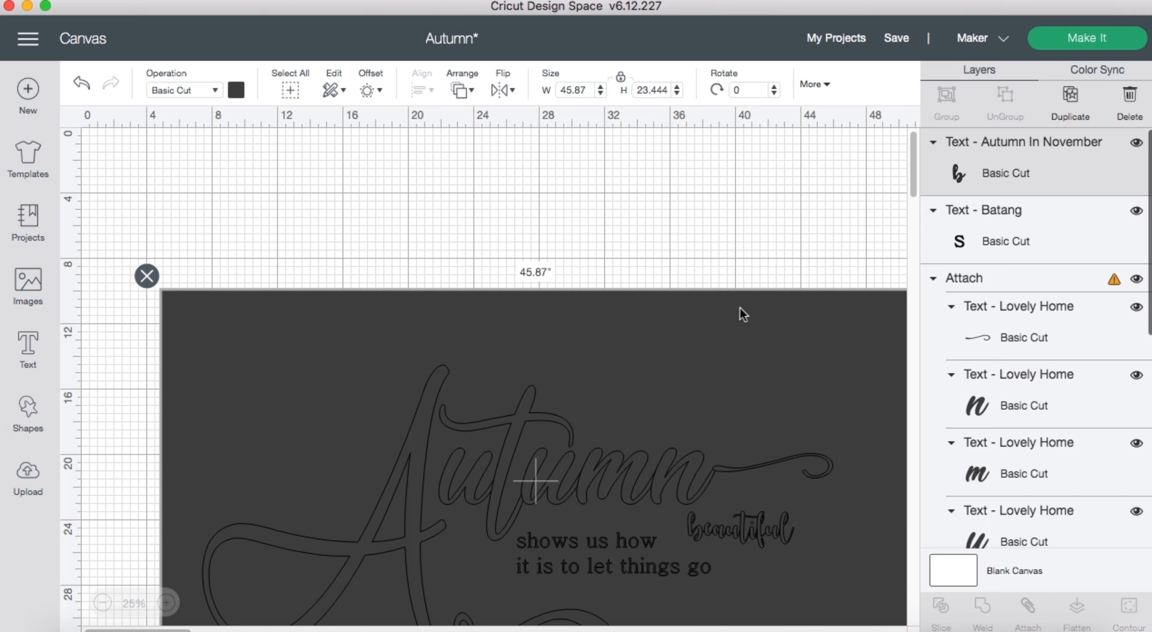
scroll(740, 309, down, 3)
drag(737, 452, 711, 461)
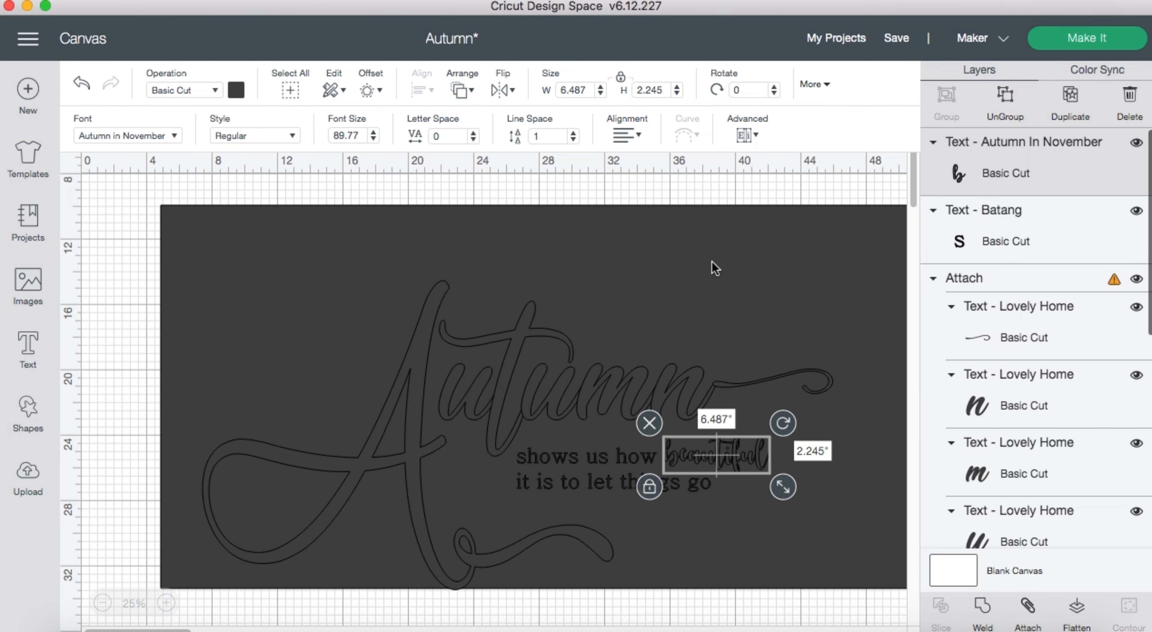
drag(716, 259, 776, 629)
scroll(707, 500, down, 5)
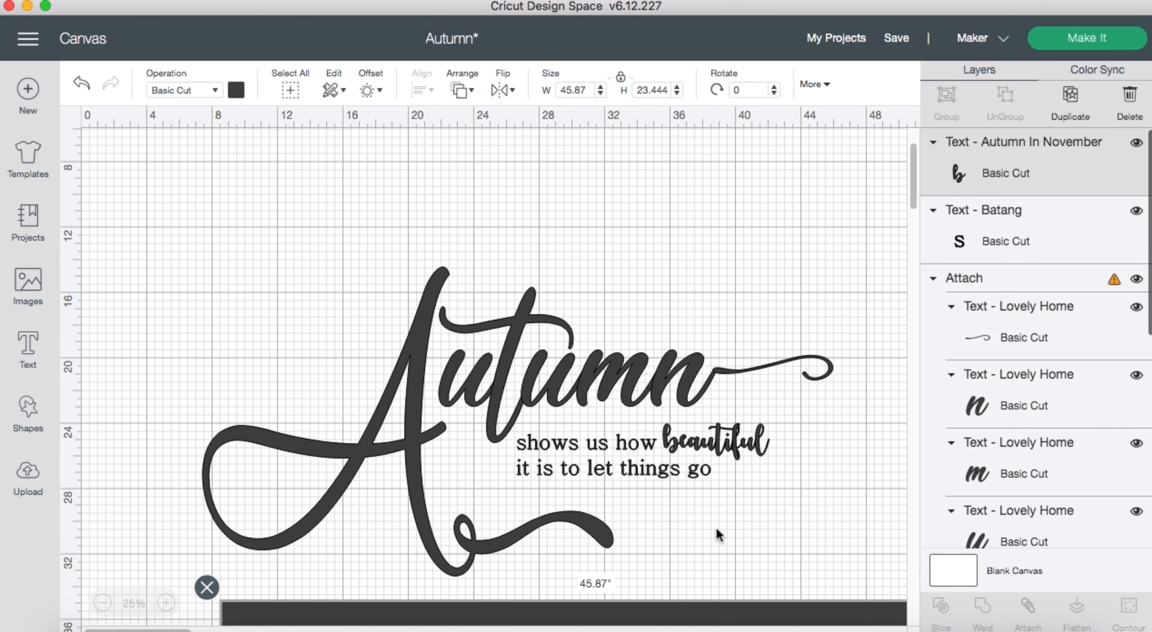
Ungroup "beautiful" into letters, resize its b to about 1.1 × 2.3 in and reposition it beside the e.
click(736, 389)
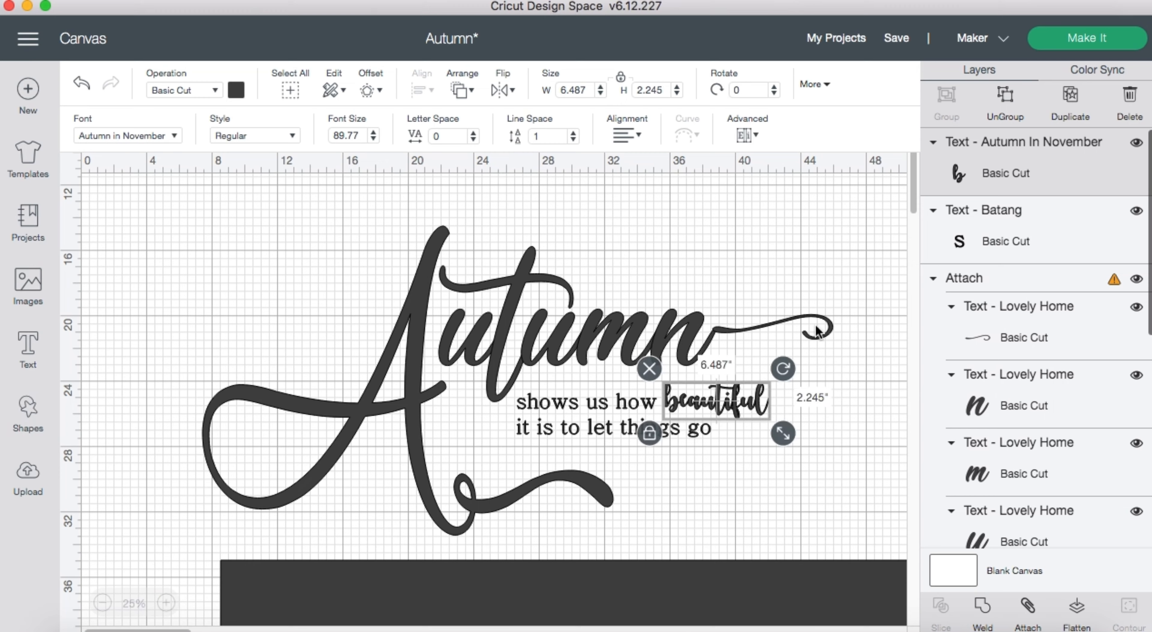
click(1005, 96)
click(688, 418)
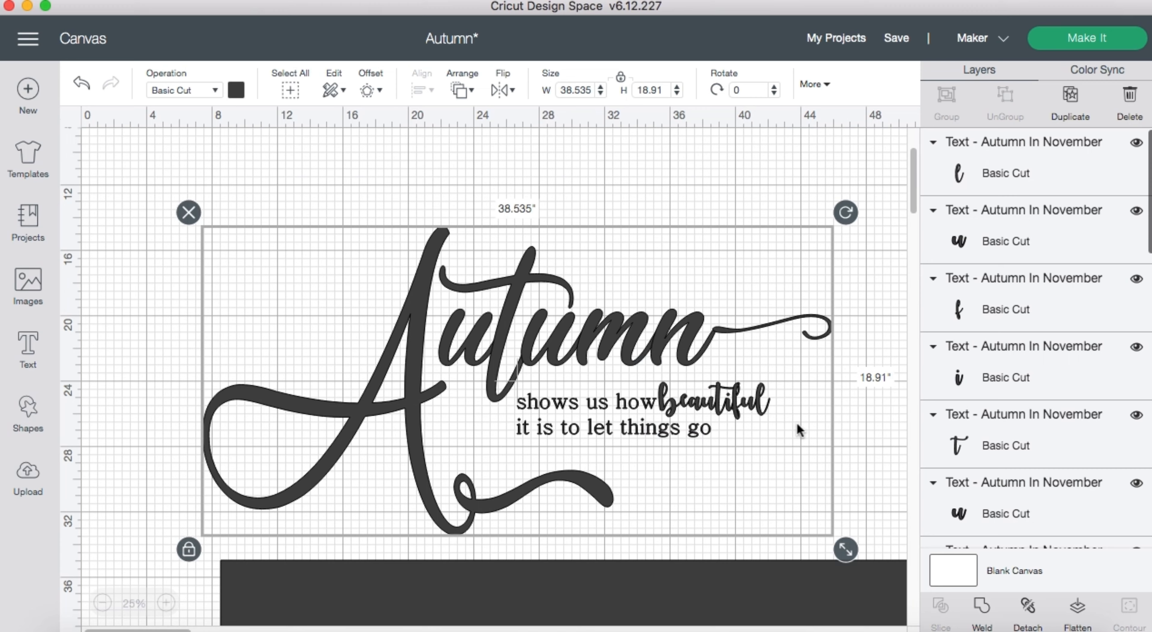
click(677, 414)
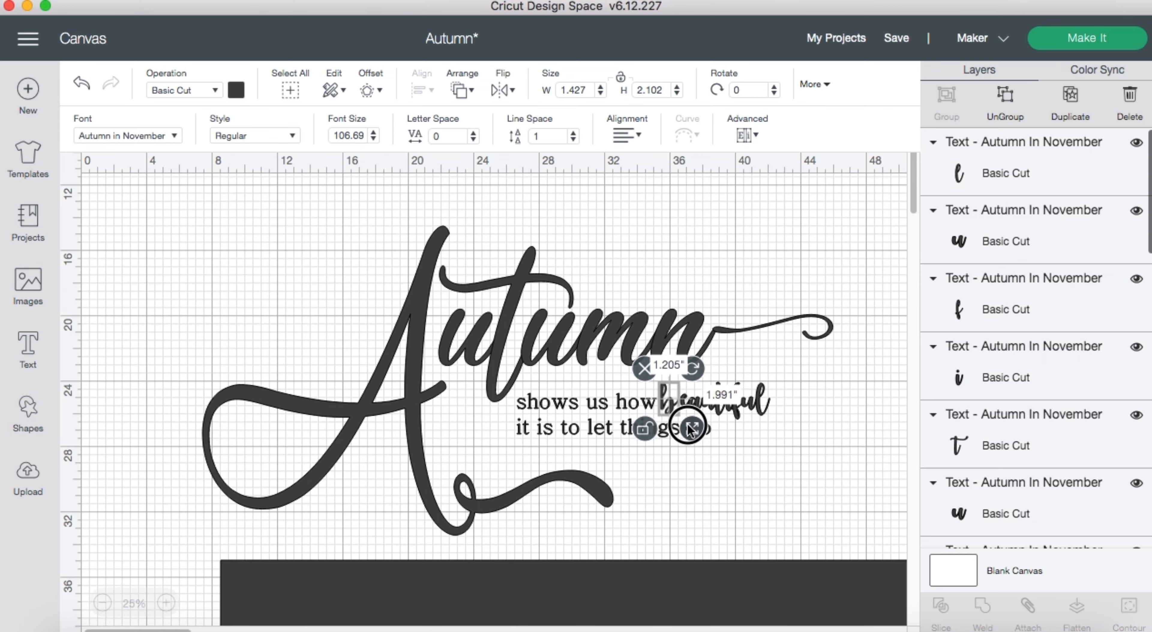
drag(668, 411, 674, 409)
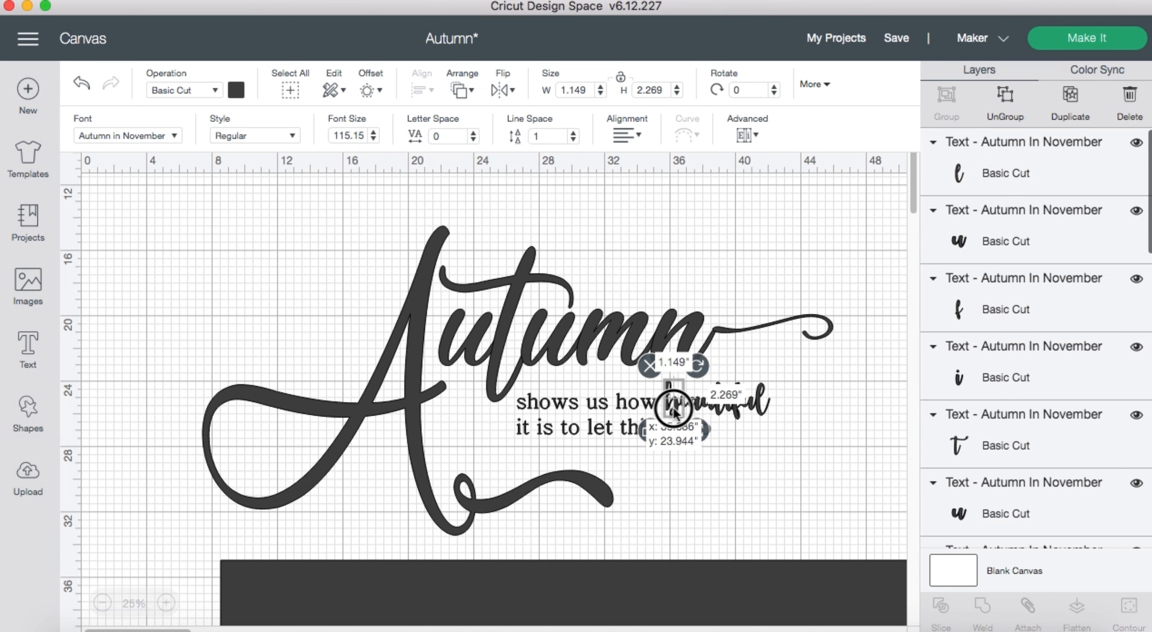
Move Autumn clear of the quote, select the two-line text together with the "beautiful" letters and attach them.
click(697, 404)
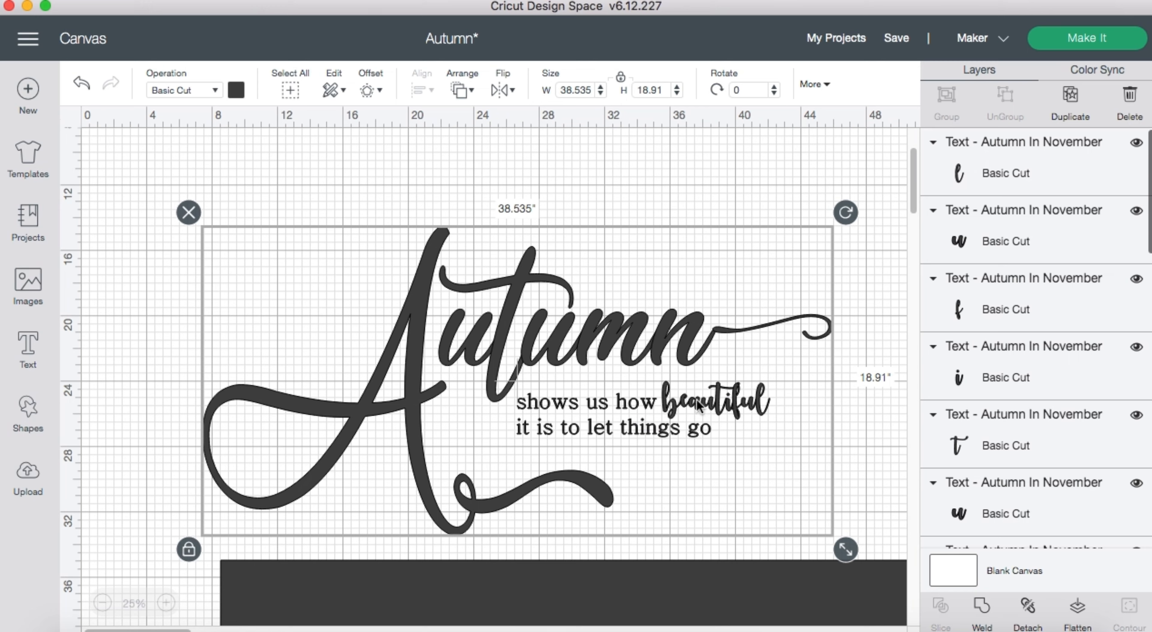
click(672, 420)
click(715, 475)
click(839, 496)
drag(509, 406, 193, 156)
drag(501, 404, 787, 467)
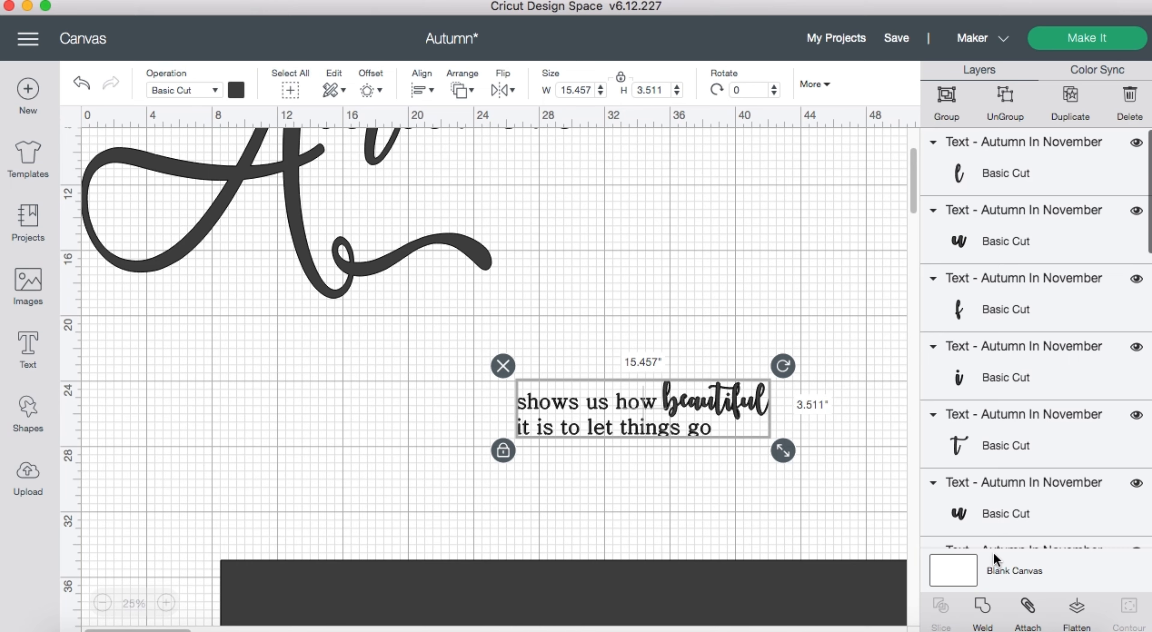
click(1028, 615)
Move the background rectangle up behind the quote, place Autumn on it and enlarge Autumn to about 42 × 20.6 in.
drag(801, 594, 722, 202)
drag(370, 150, 464, 381)
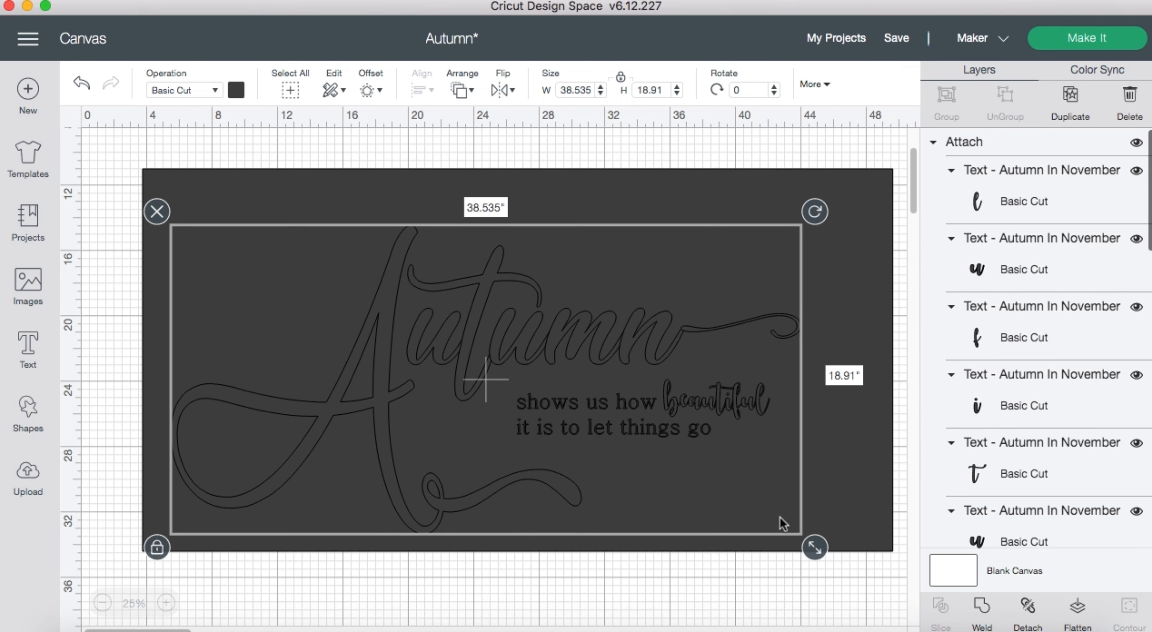
drag(814, 548, 871, 577)
drag(600, 370, 608, 330)
Enlarge the attached quote and position it beneath the "umn" of Autumn, above the A's lower swash.
drag(632, 401, 597, 405)
drag(741, 448, 823, 458)
drag(714, 419, 720, 414)
click(115, 430)
Search the image library for "fall leaf" and insert the Maple Leaf image.
click(28, 286)
text(fall leaf)
key(Return)
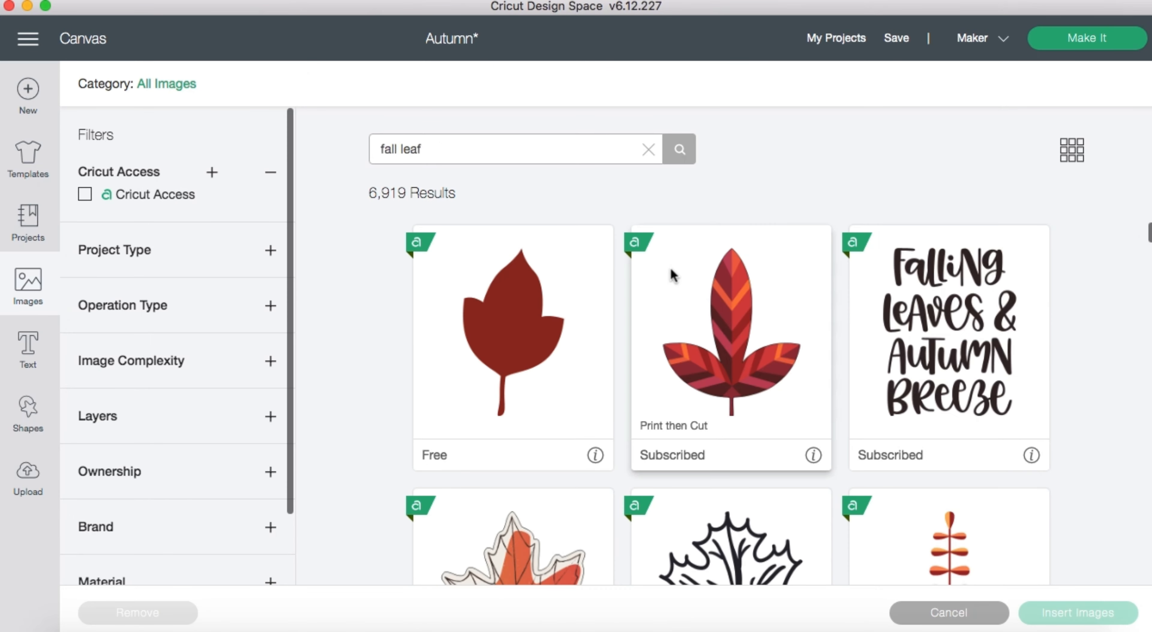
scroll(676, 275, down, 10)
scroll(676, 275, down, 15)
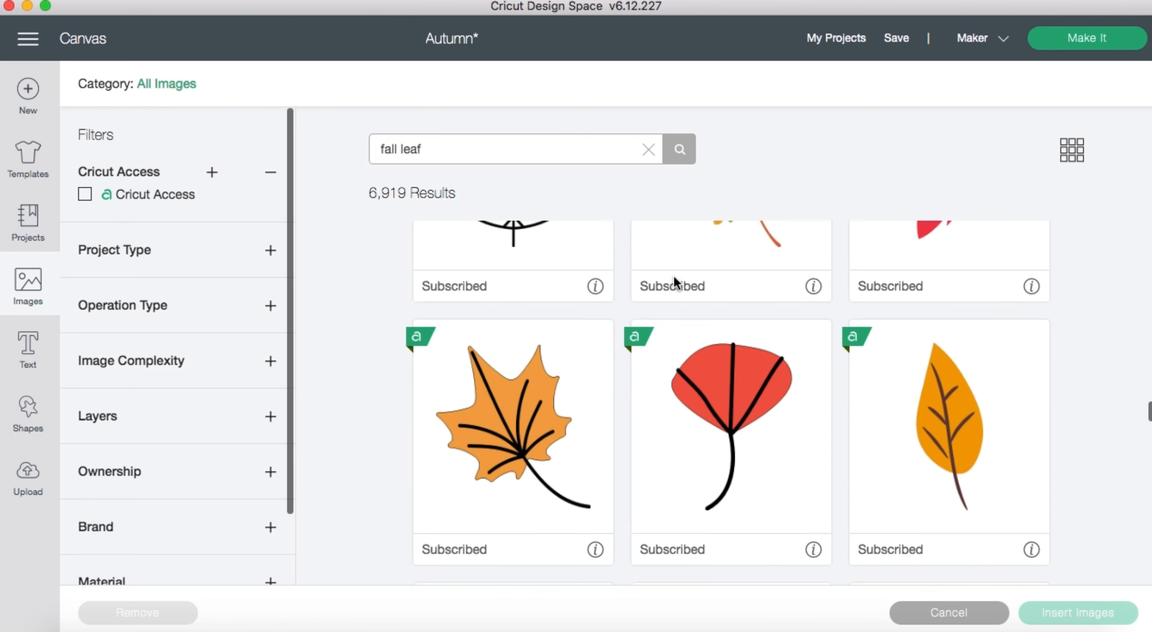
scroll(675, 283, down, 15)
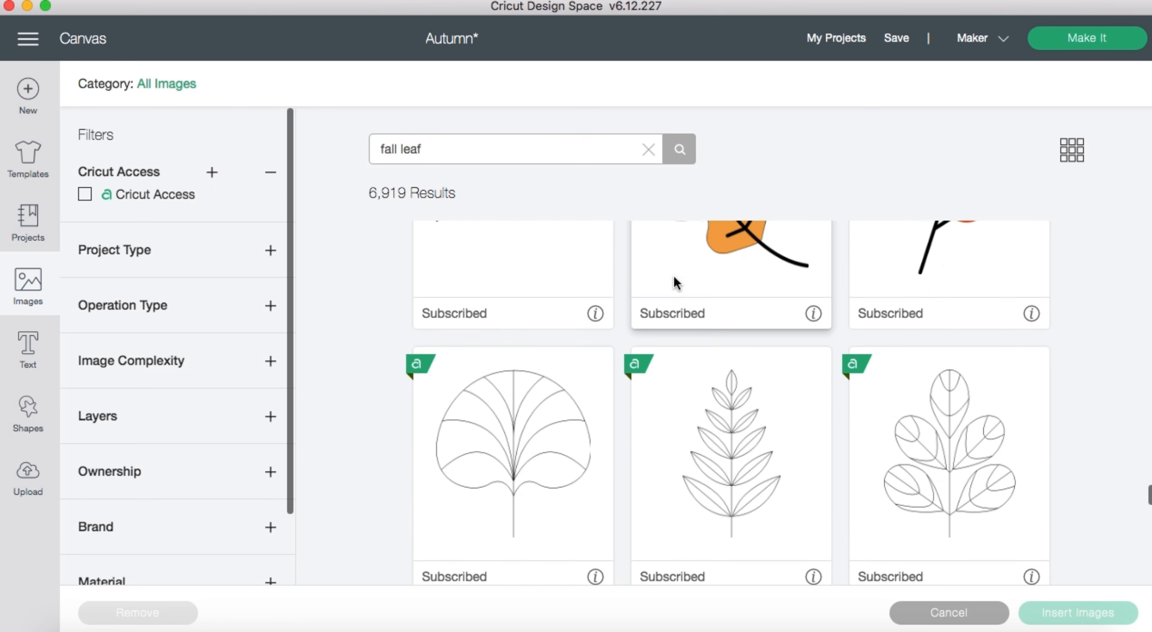
scroll(703, 437, down, 10)
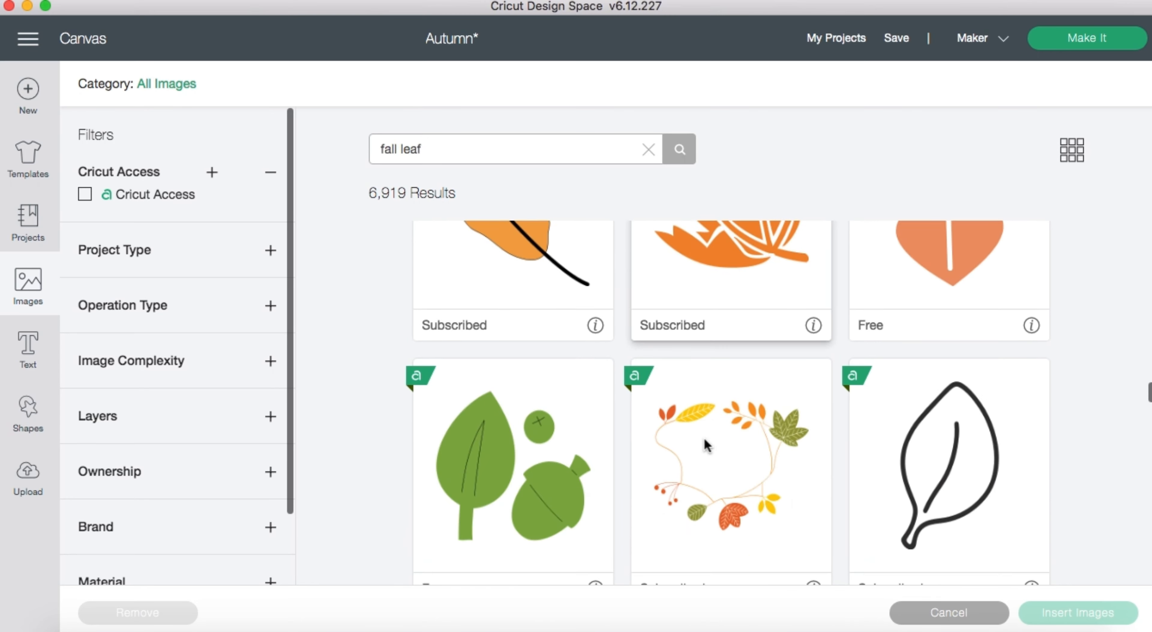
click(726, 344)
click(1092, 623)
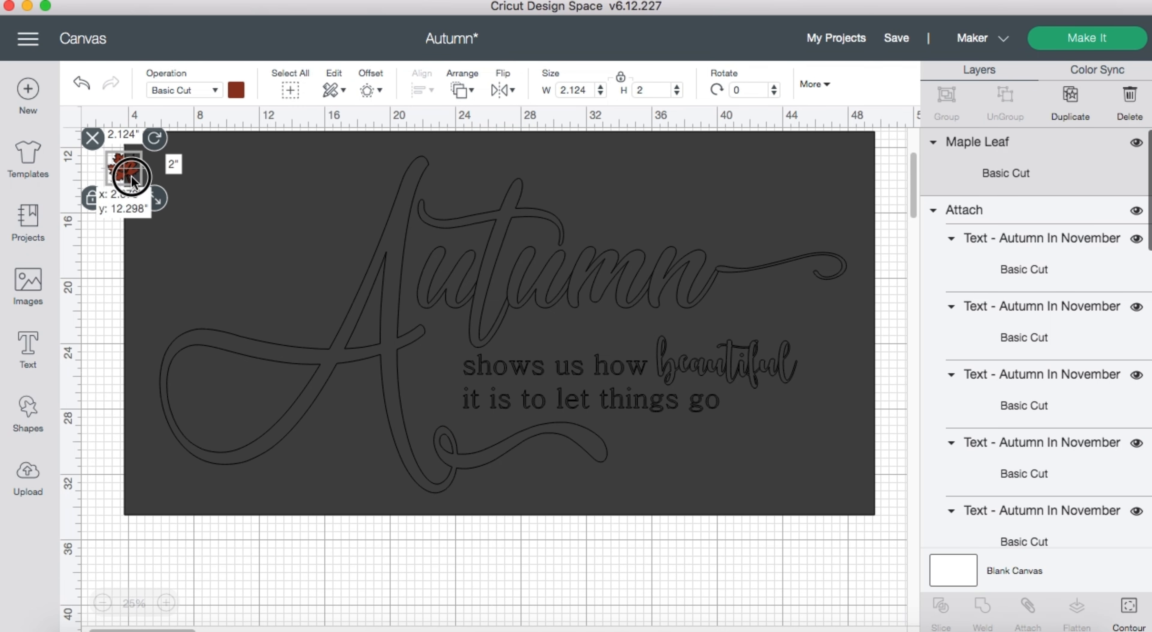
Place the maple leaf near the end of the A's lower swash, rotate it about 72° and duplicate it several times.
drag(131, 181, 661, 455)
drag(687, 415, 654, 463)
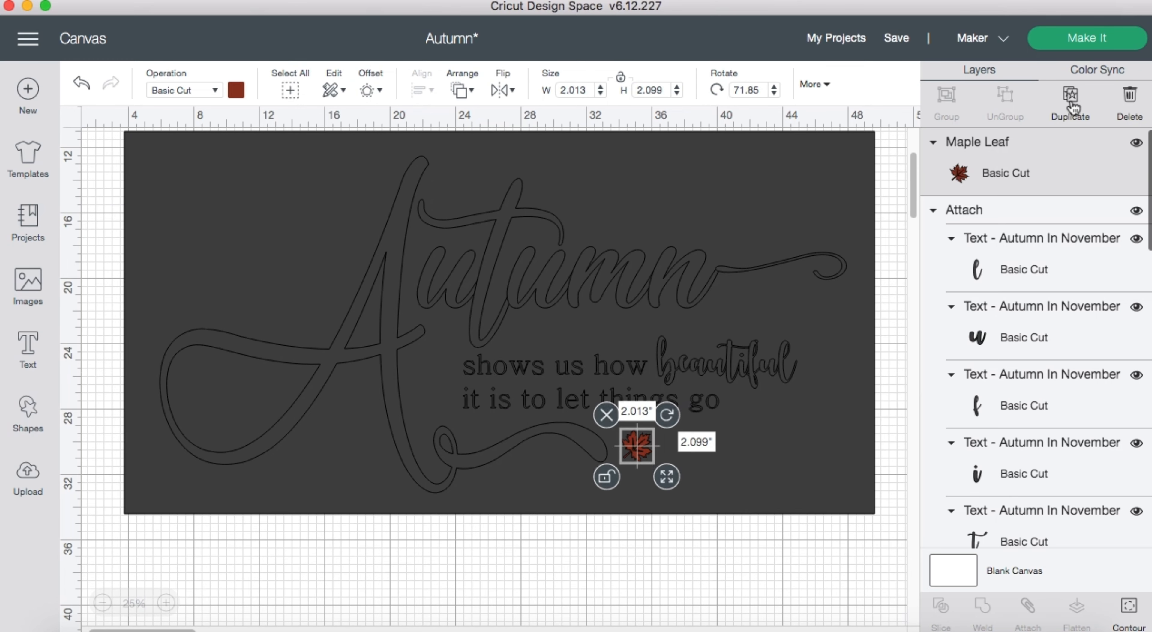
click(1071, 102)
click(1071, 102)
click(1070, 102)
click(1071, 102)
click(1071, 102)
click(1071, 102)
Arrange the leaf copies in a curve sweeping from the swash's end up toward the word "beautiful".
click(741, 559)
drag(657, 467, 790, 424)
drag(659, 458, 710, 470)
drag(651, 455, 632, 441)
click(643, 461)
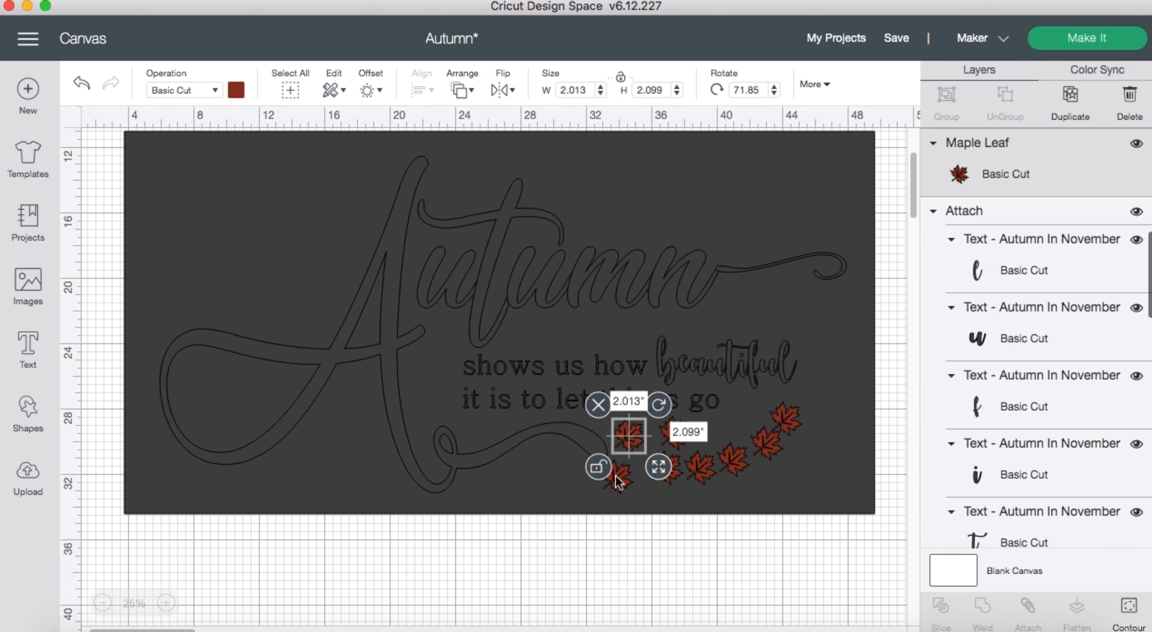
Delete the two surplus leaves lying off the curve near the swash's end.
click(617, 477)
key(Delete)
click(674, 439)
key(Delete)
Shrink the second and third leaves from the swash, the third to about 1.7 × 1.6 in, and move them along the curve.
drag(672, 470, 667, 461)
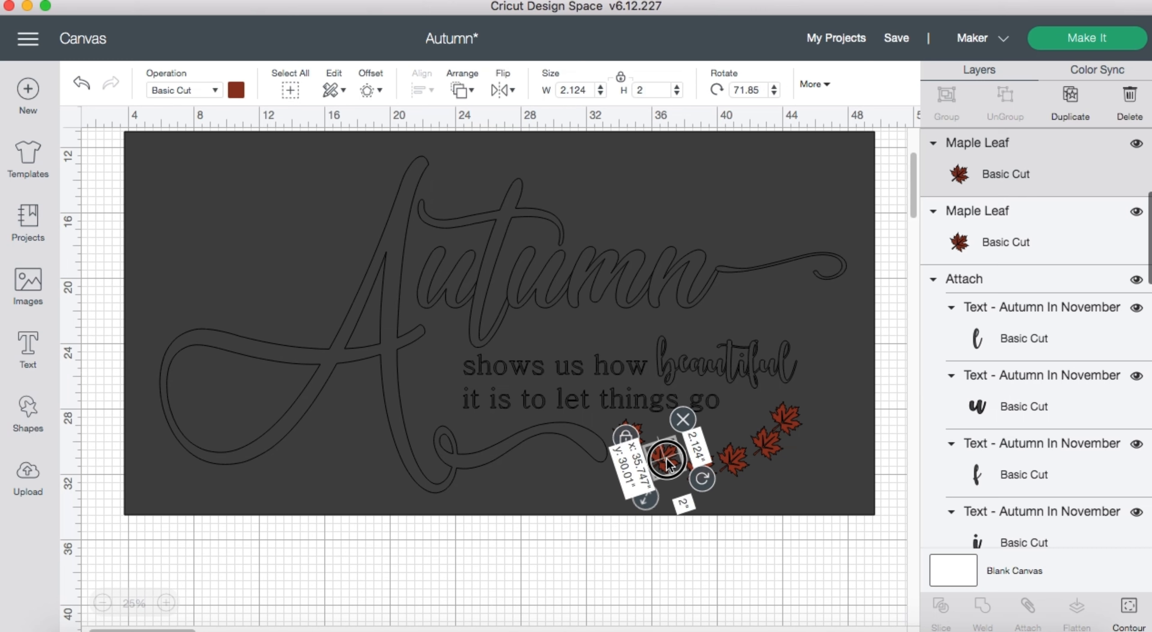
drag(639, 503, 644, 501)
key(super+z)
key(super+z)
key(super+z)
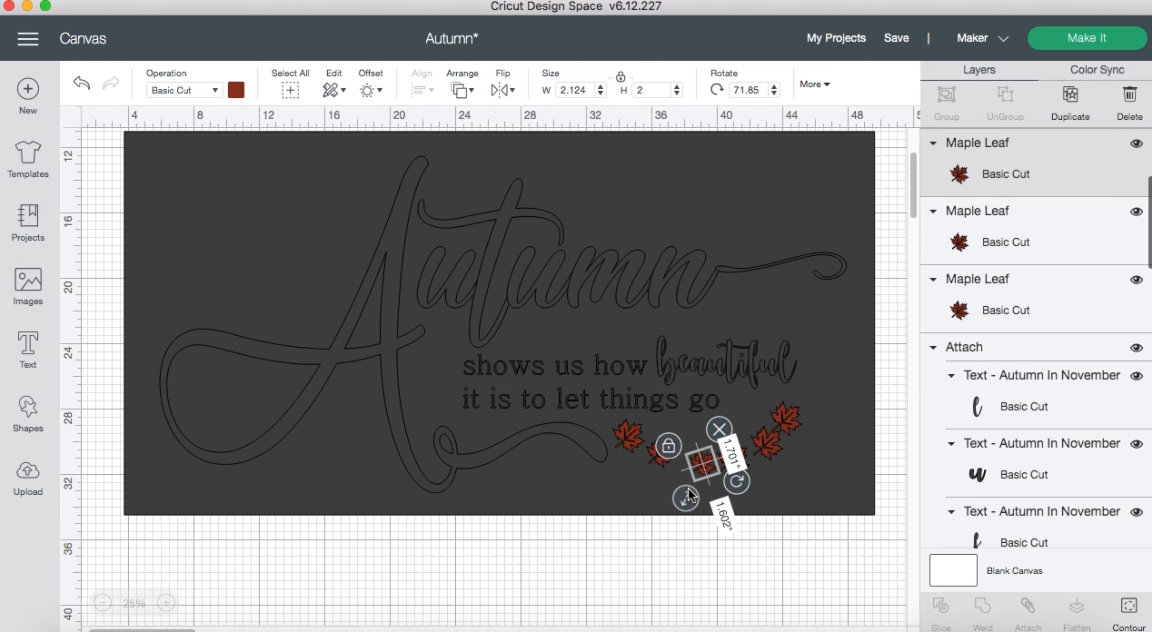
key(super+z)
key(super+z)
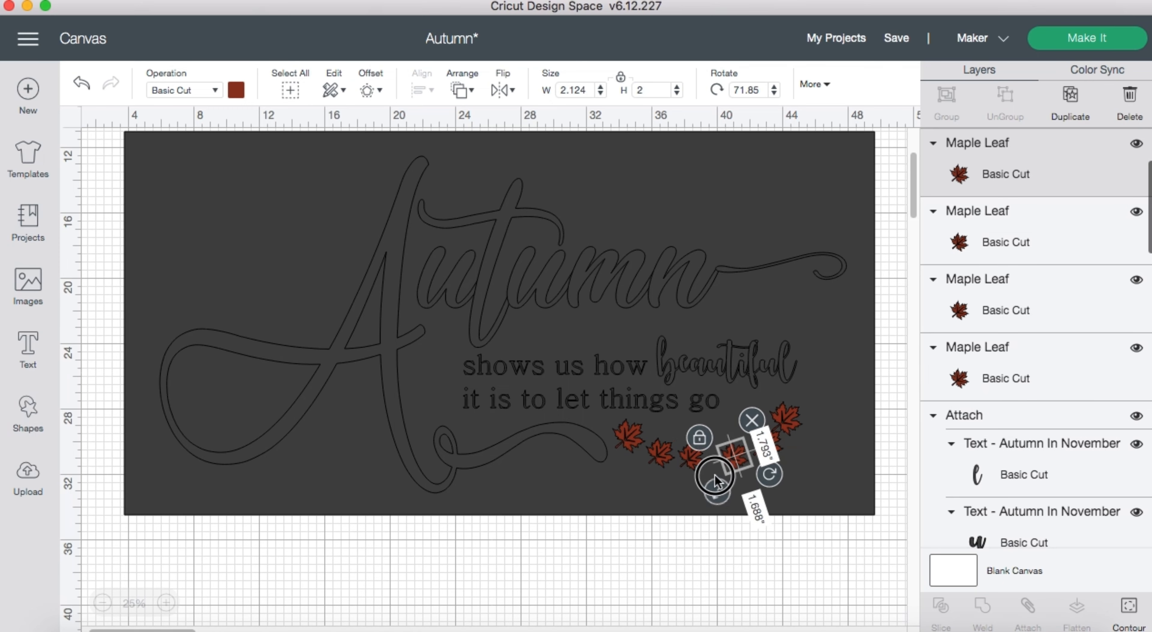
Shrink the three remaining leaves up the curve, the last to about 1.5 × 1.4 in, and close the gaps between them.
key(super+z)
key(super+z)
key(super+z)
key(super+z)
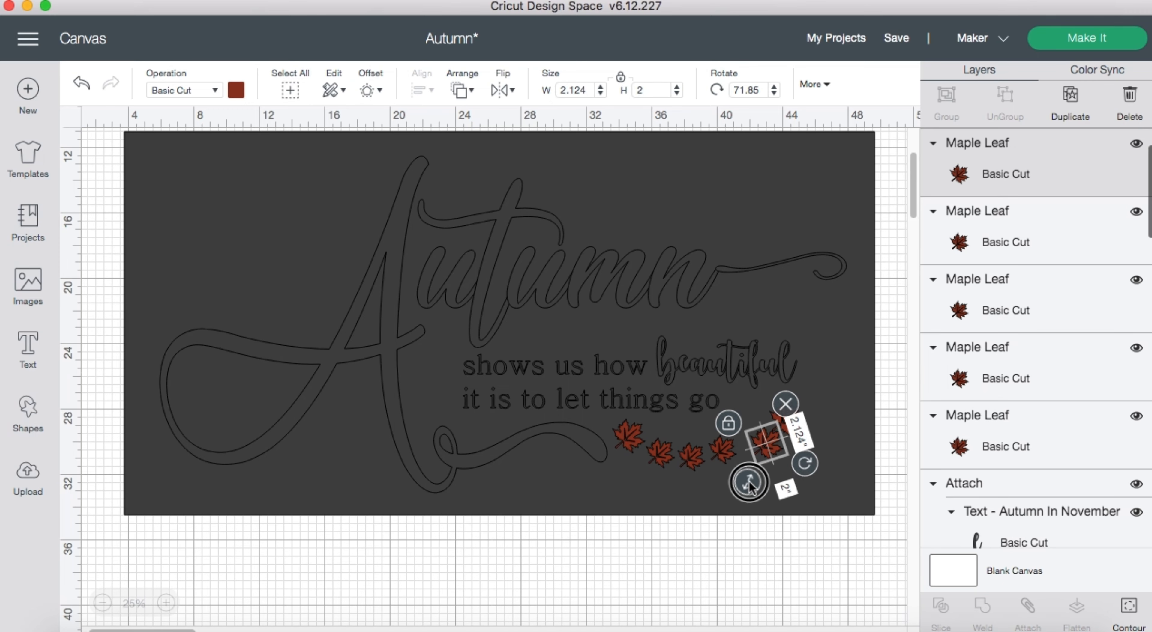
click(769, 437)
key(super+z)
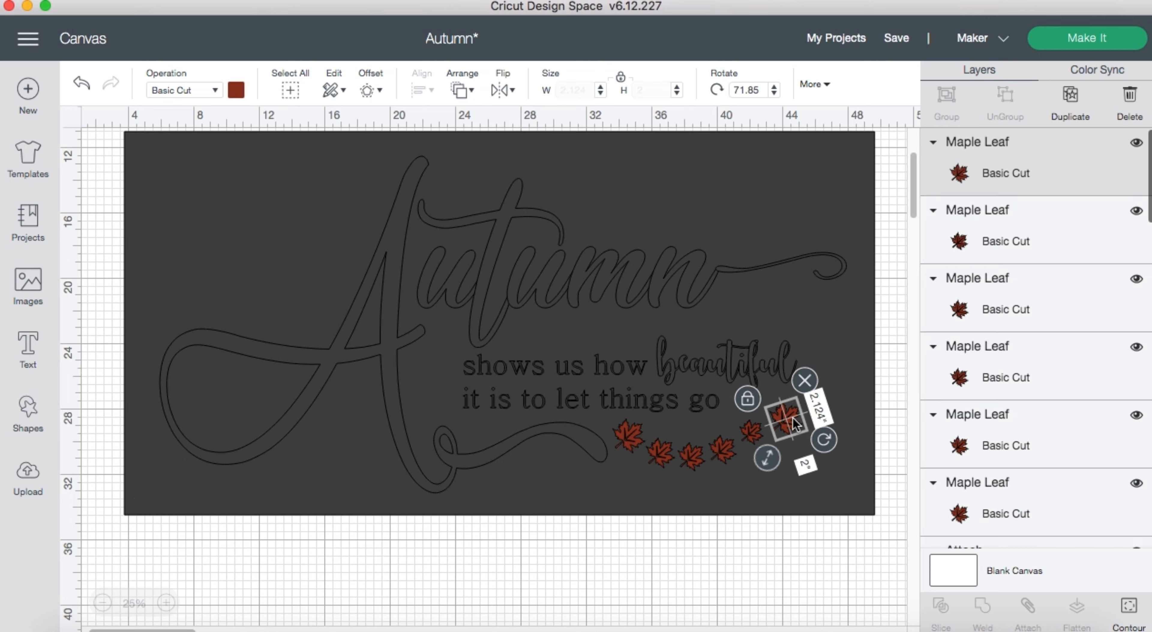
drag(768, 447, 776, 416)
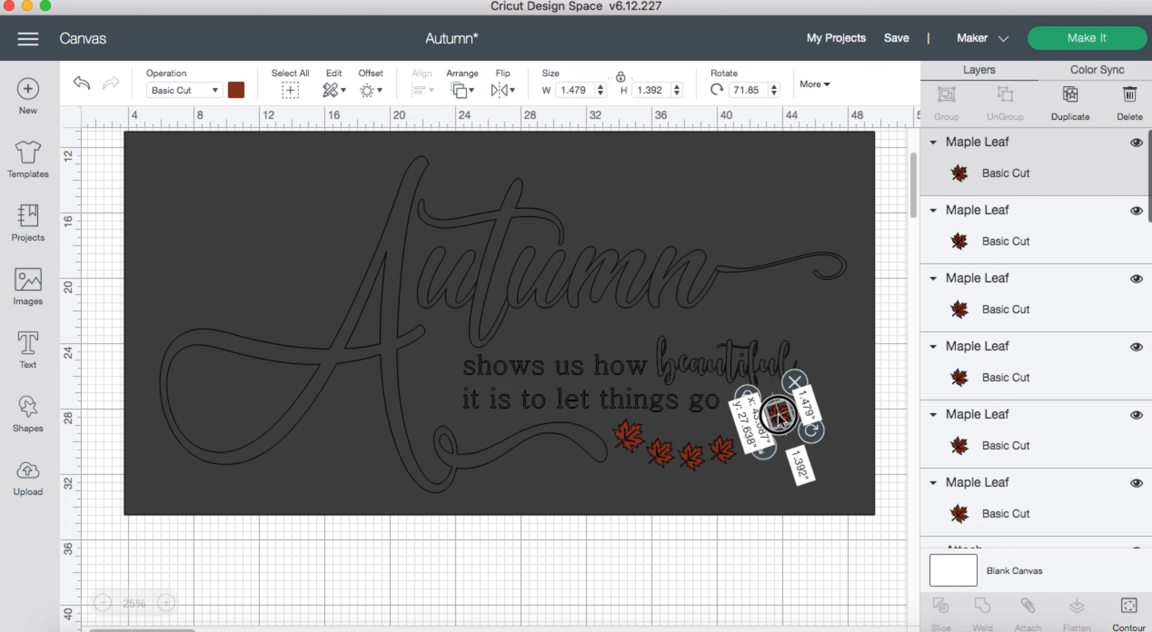
click(773, 486)
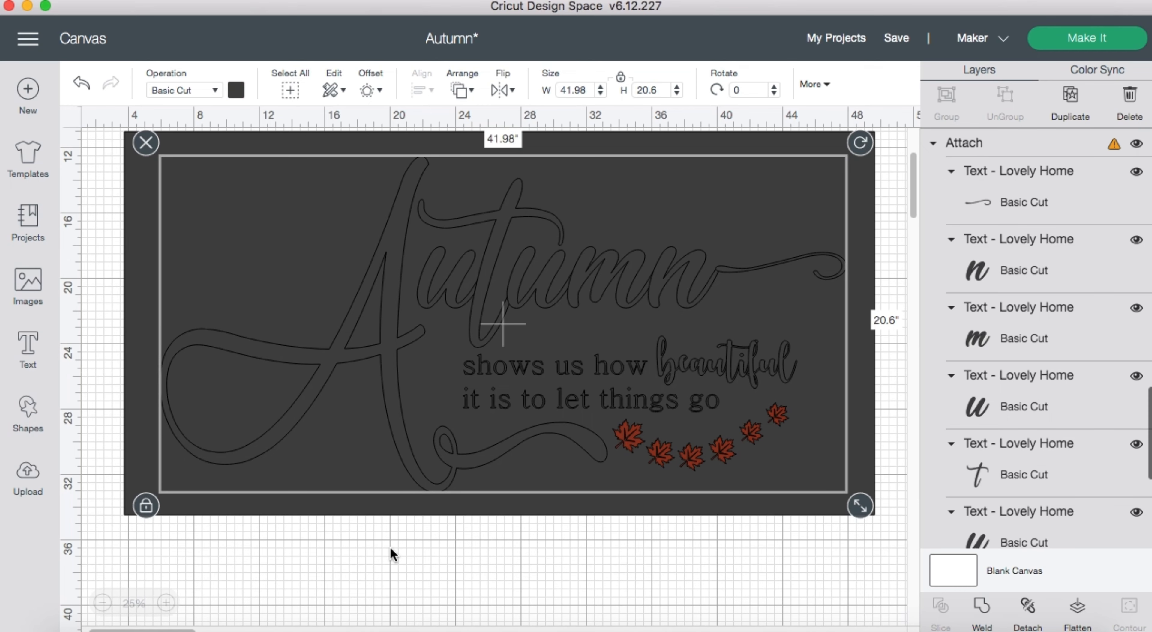
Adjust the positions of Autumn and the background rectangle so the lettering sits evenly within the rectangle.
scroll(391, 554, up, 2)
drag(244, 185, 269, 599)
mouse_move(231, 253)
mouse_down()
mouse_move(403, 265)
mouse_move(186, 249)
mouse_move(228, 256)
mouse_up()
drag(514, 601, 475, 208)
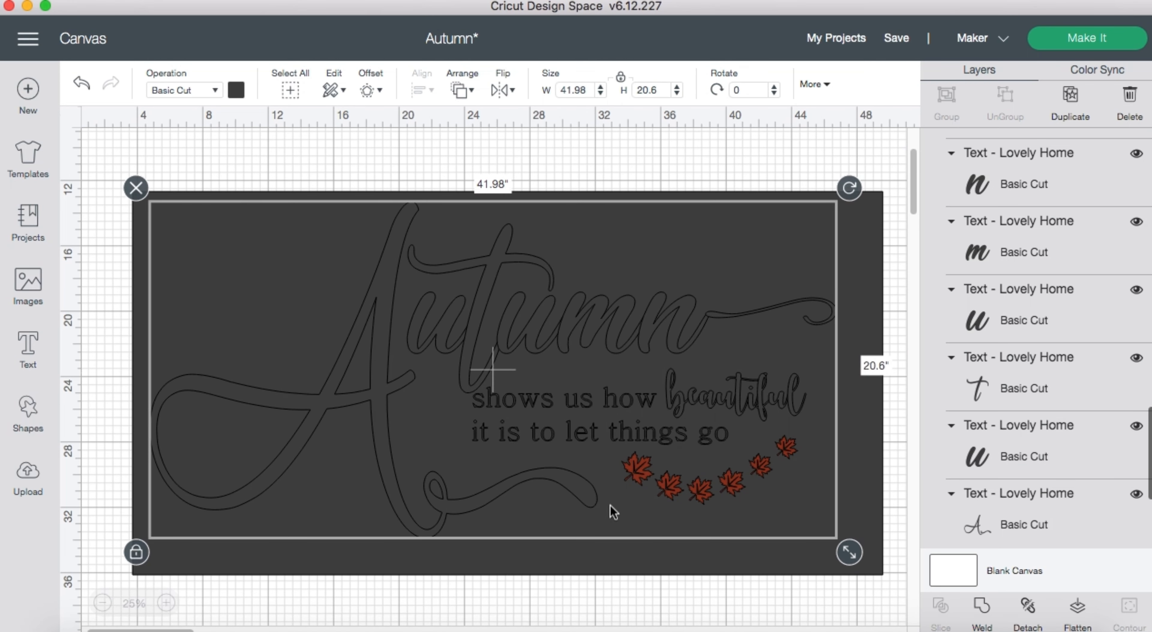
drag(863, 477, 863, 457)
drag(546, 328, 565, 314)
Move the background rectangle below the design and weld all the lettering and maple leaves into one shape.
click(540, 589)
click(193, 207)
drag(153, 207, 195, 616)
drag(108, 246, 914, 518)
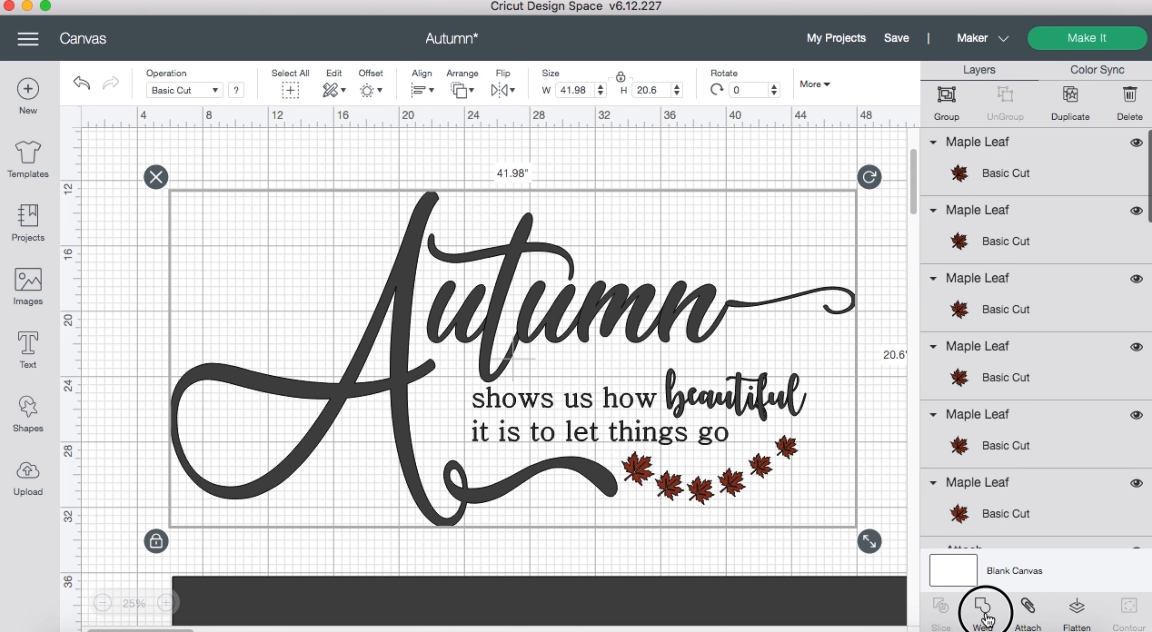
Move the rectangle back behind the welded lettering, then select both and duplicate them.
drag(823, 625, 772, 201)
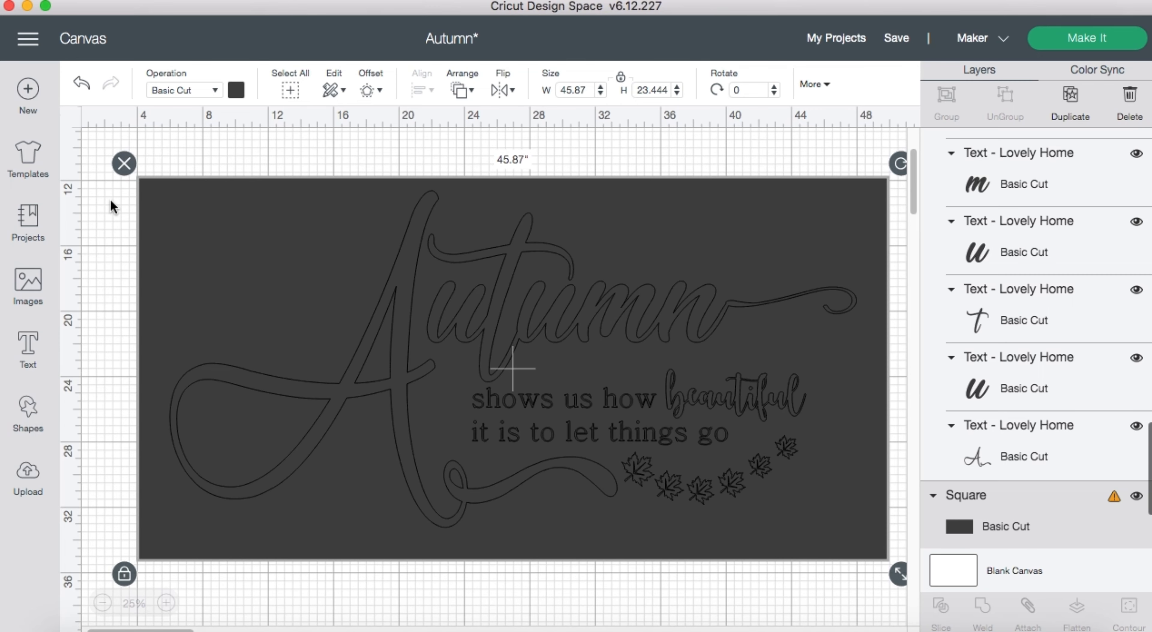
drag(110, 200, 908, 539)
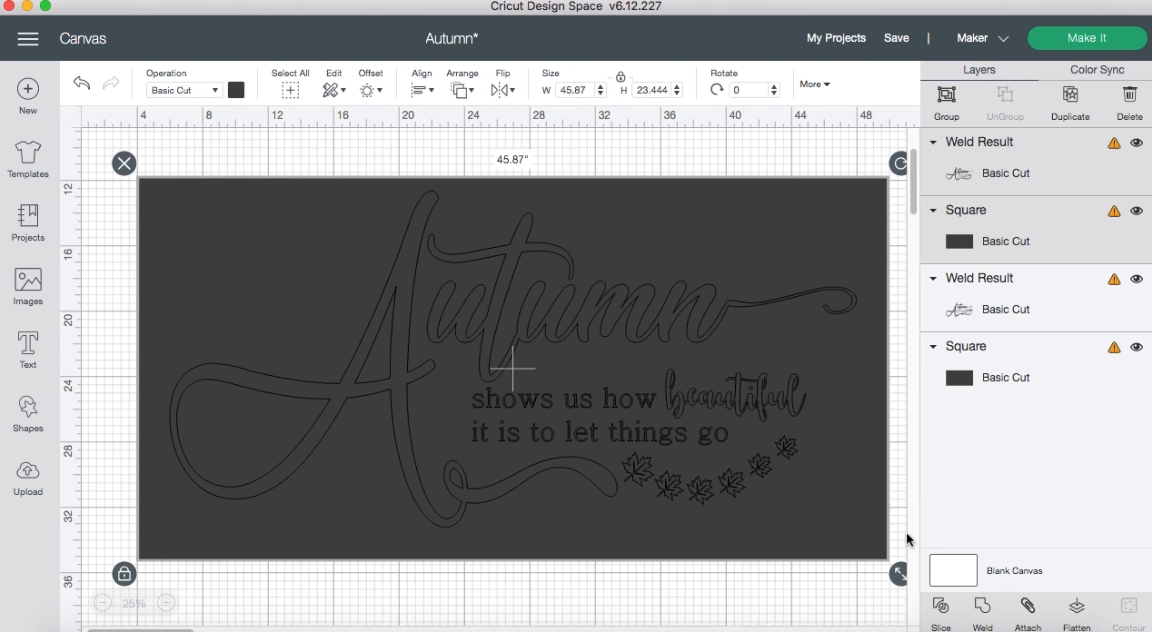